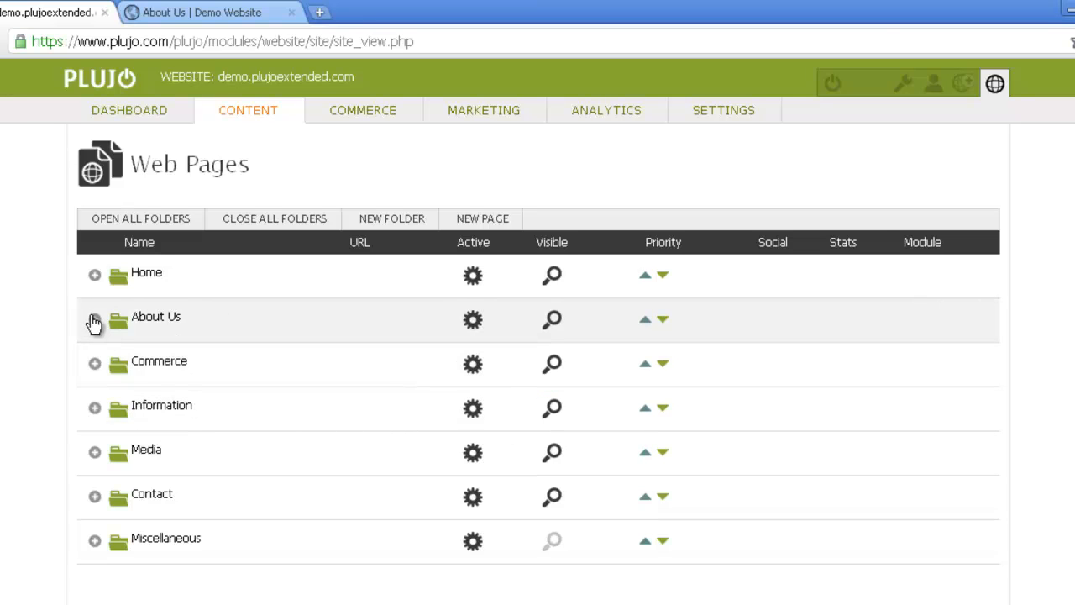
Step: Expand the About Us folder and compare its pages with the About Us menu on the demo website
click(94, 322)
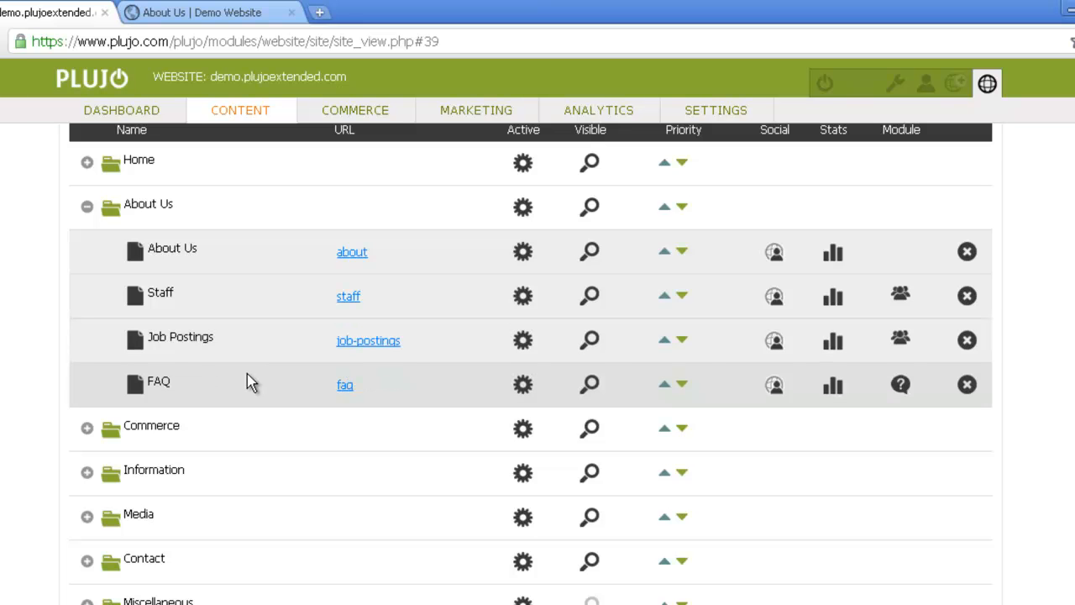
click(193, 15)
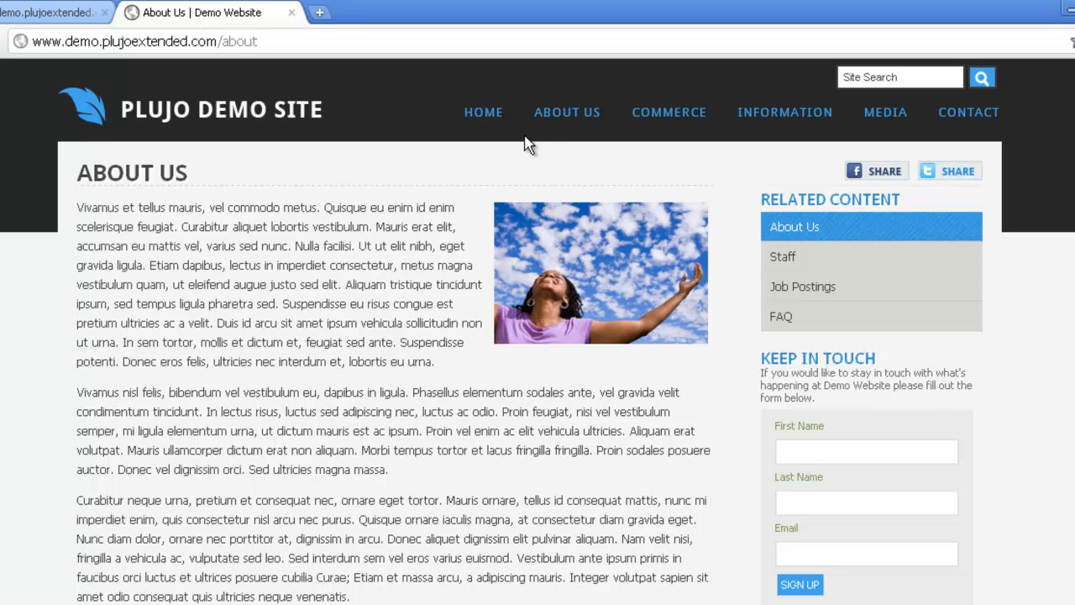
mouse_move(554, 126)
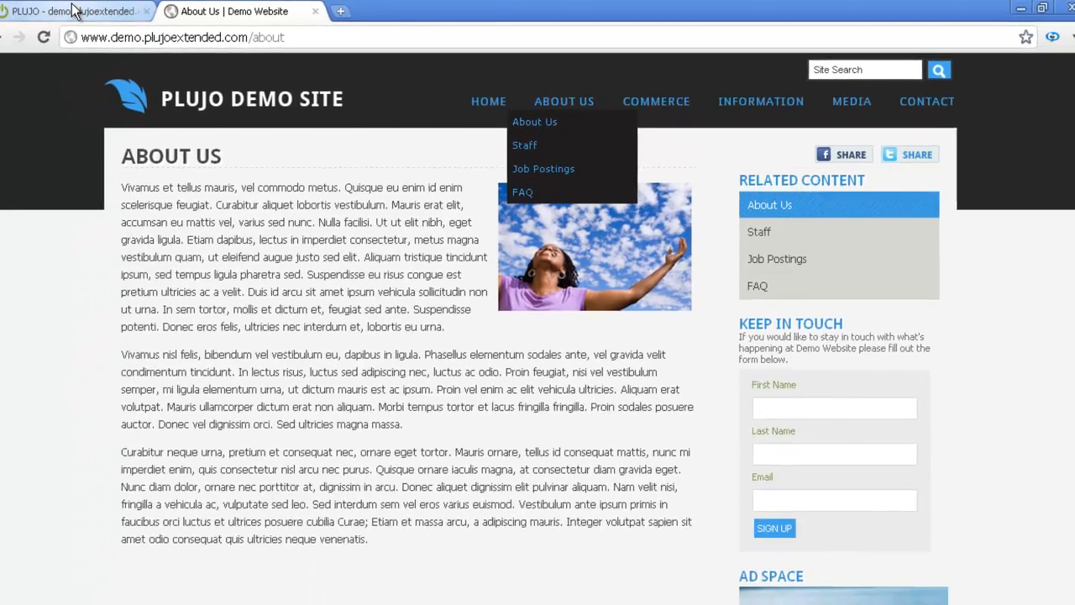
click(23, 11)
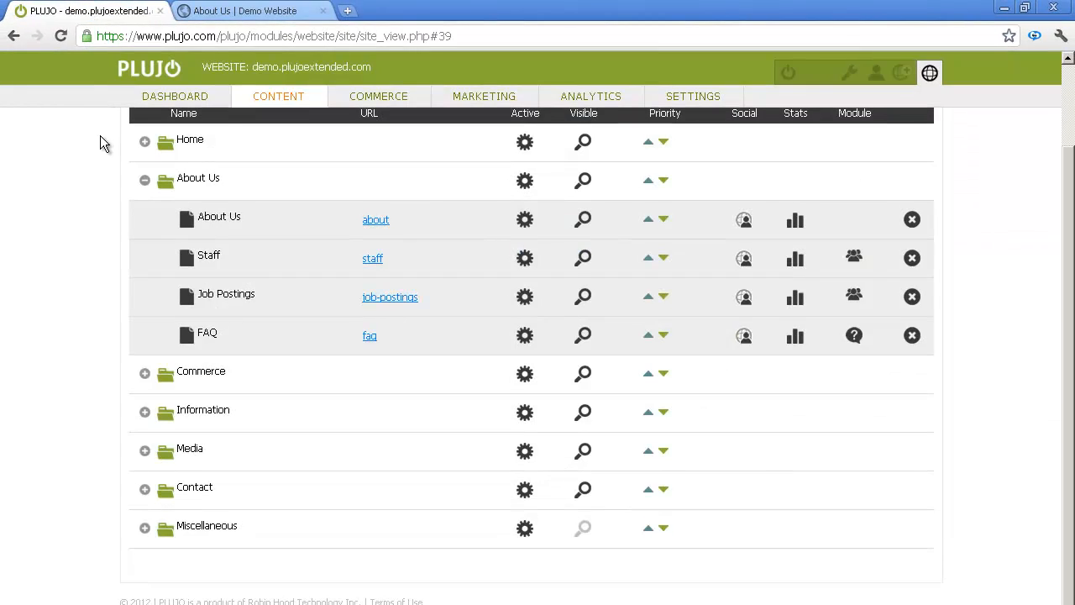
Step: Open all web page folders to review their pages, and close all folders again
scroll(100, 144, up, 1)
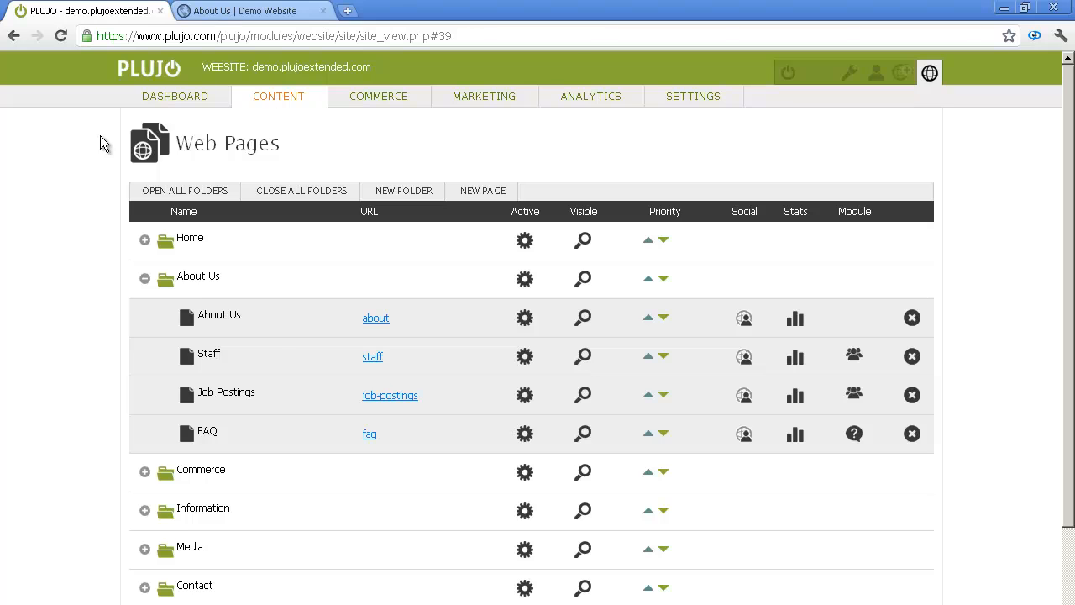
click(141, 196)
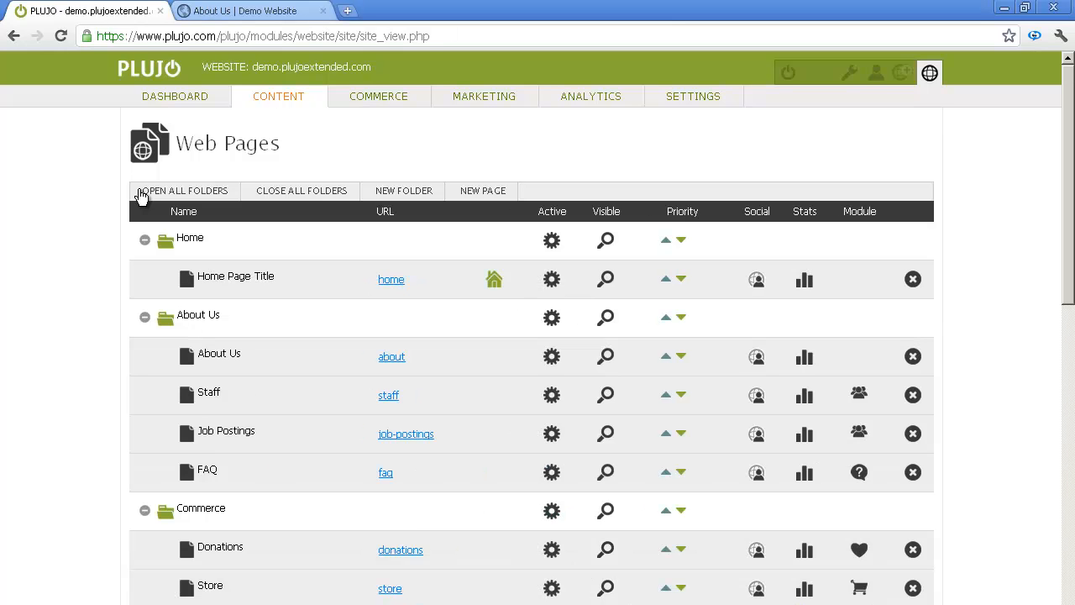
scroll(141, 195, down, 8)
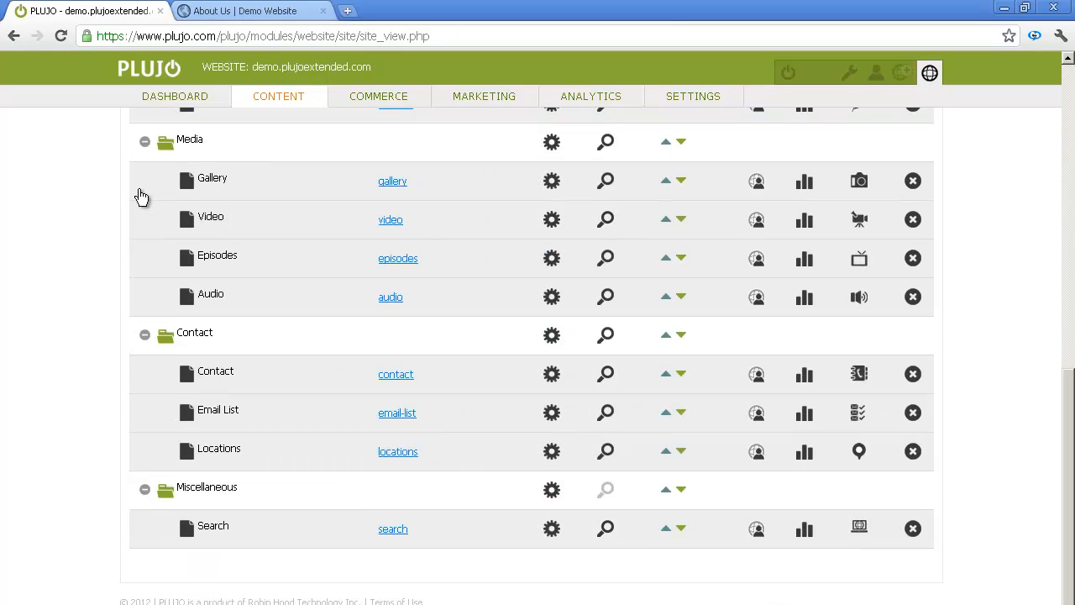
scroll(141, 195, up, 10)
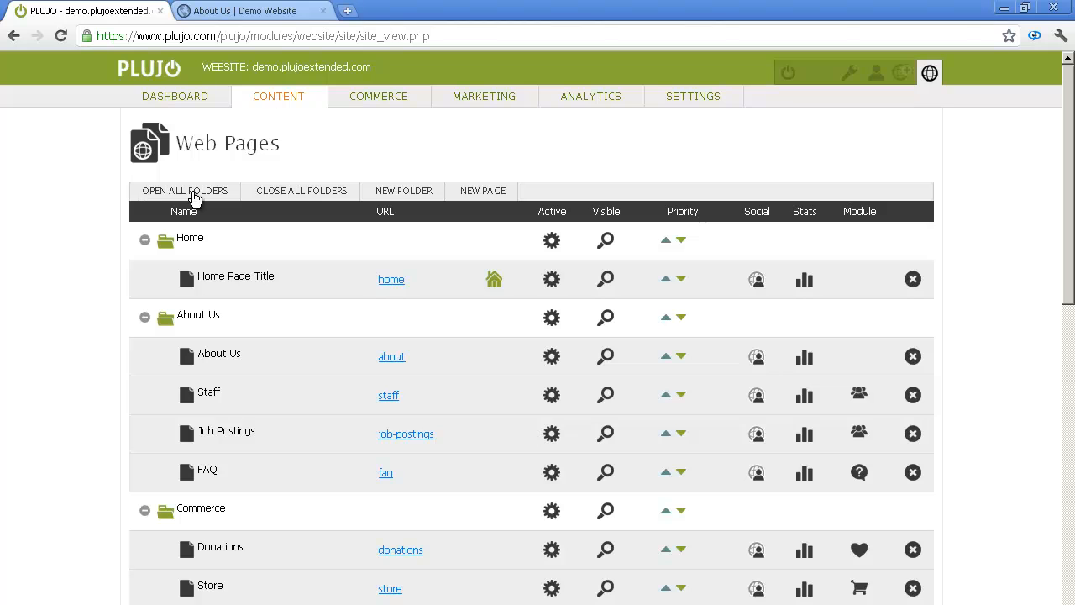
click(250, 195)
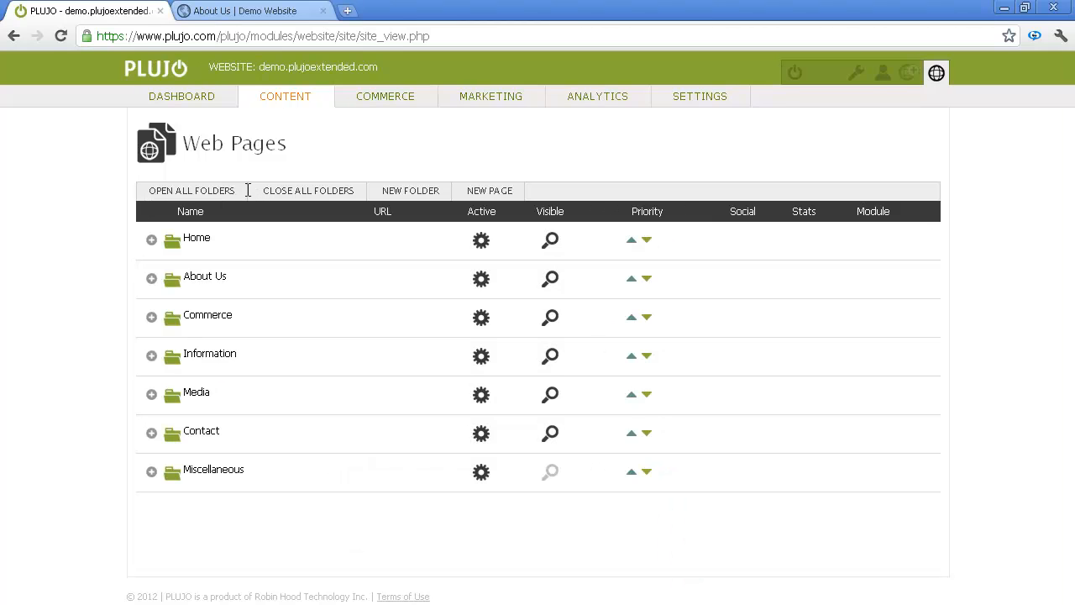
click(256, 199)
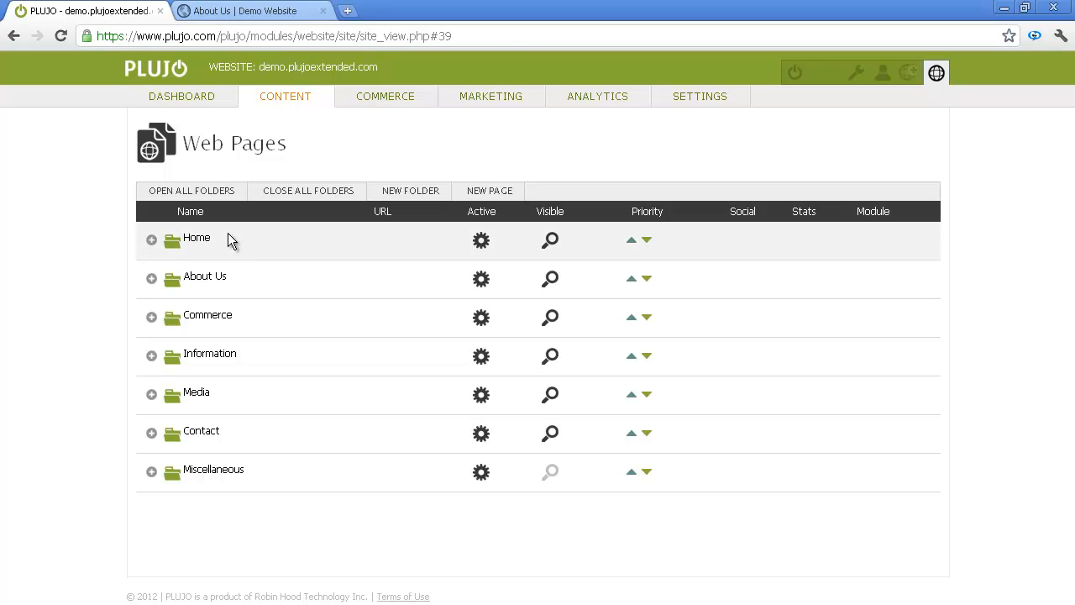
Step: Deactivate the About Us page inside the About Us folder and check that page on the demo website
click(152, 280)
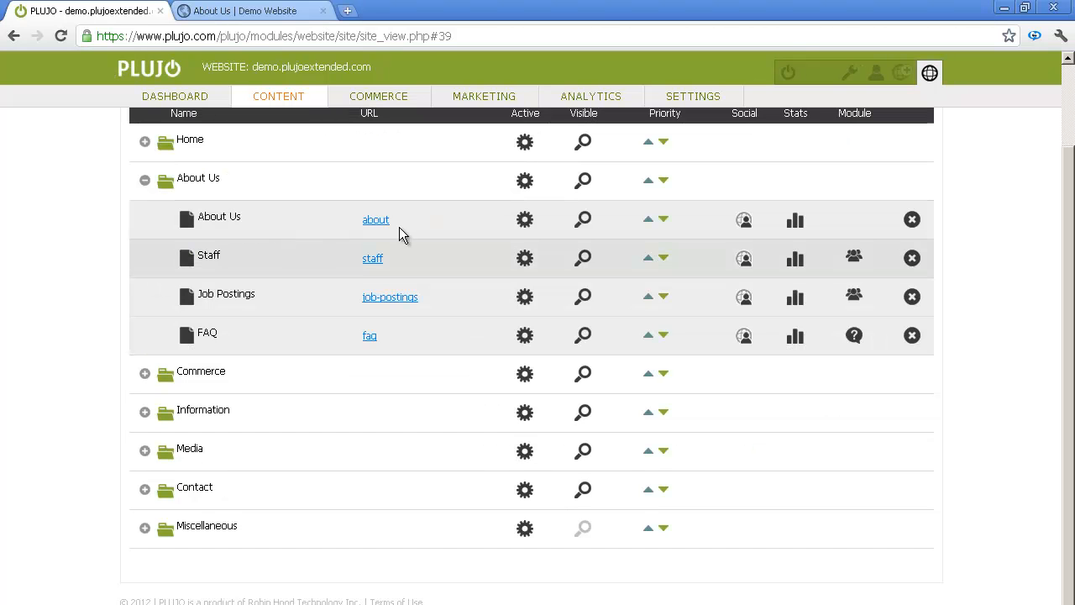
click(524, 220)
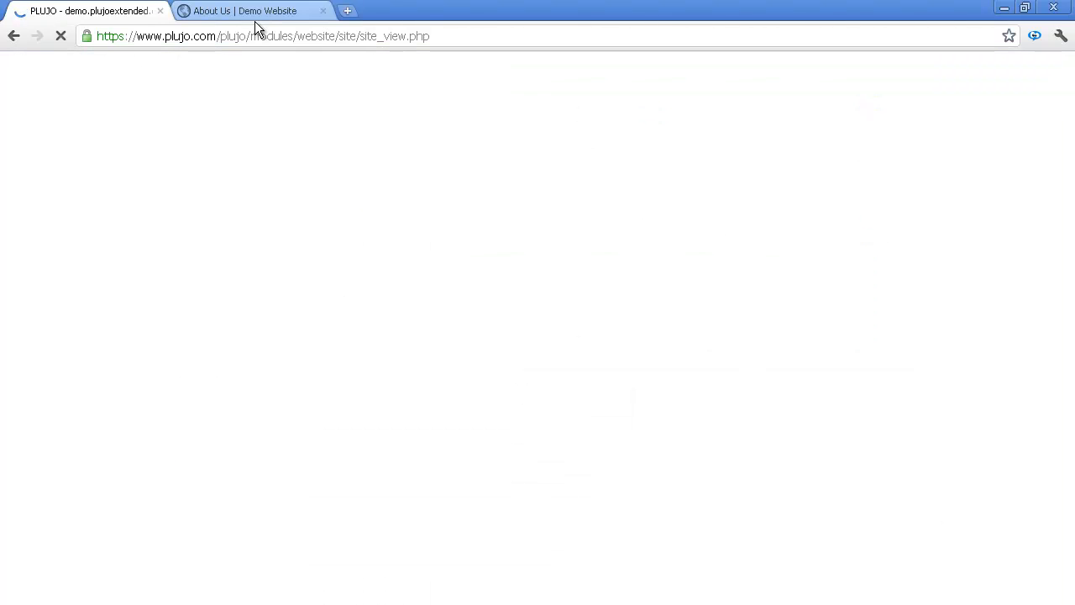
click(252, 13)
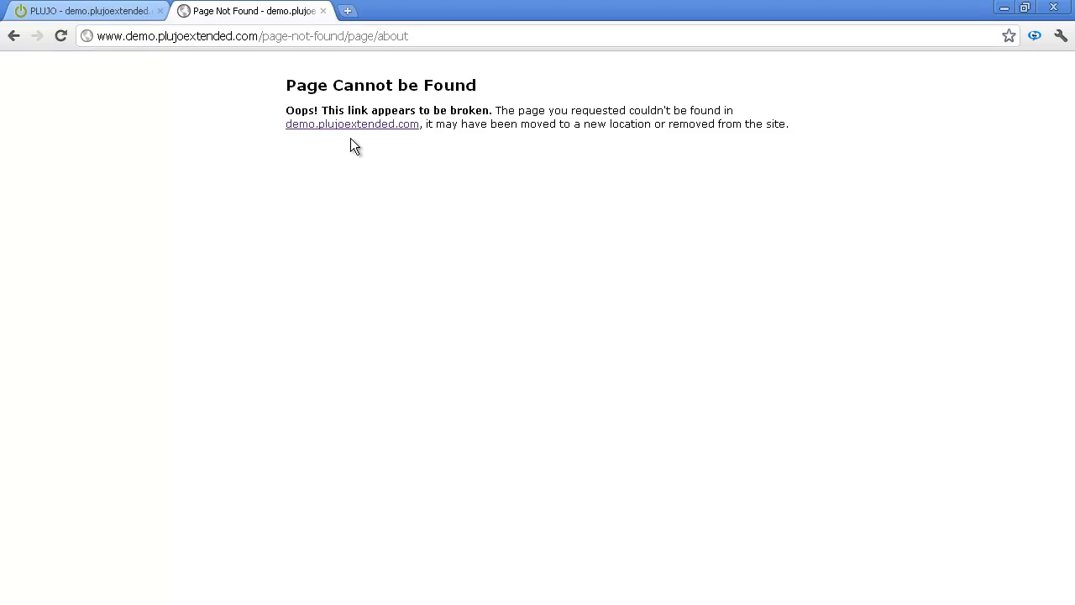
click(69, 10)
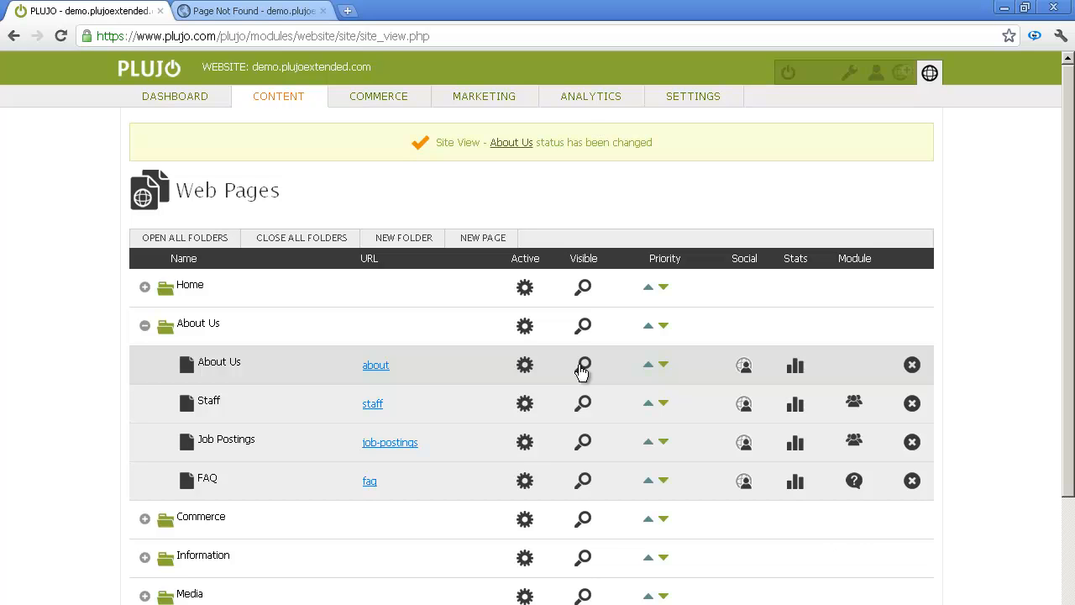
Step: Hide the About Us page from navigation and check the About Us menu on the demo website
click(581, 371)
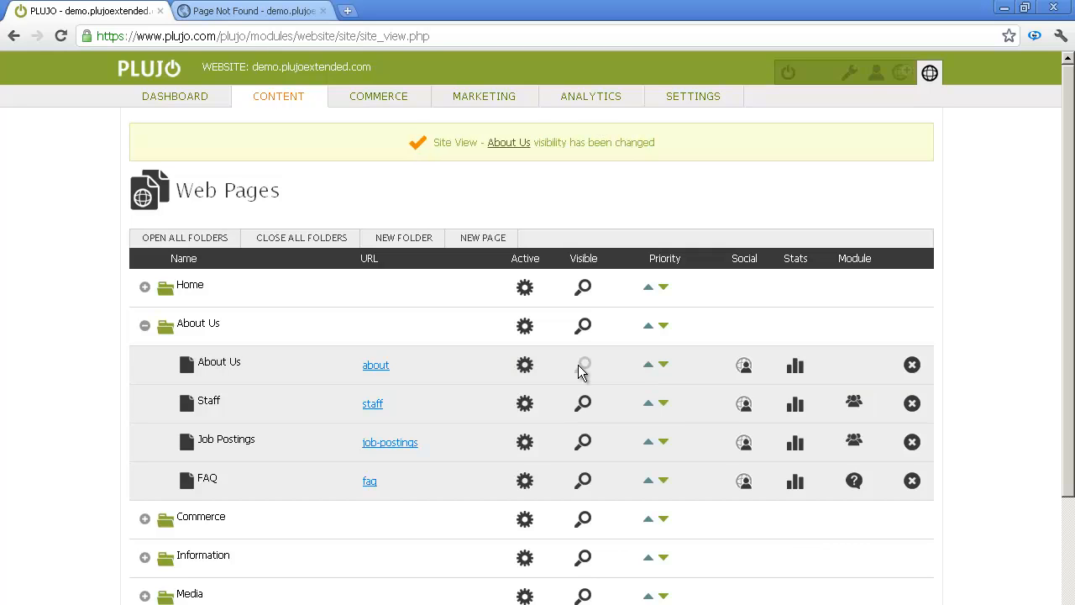
click(206, 12)
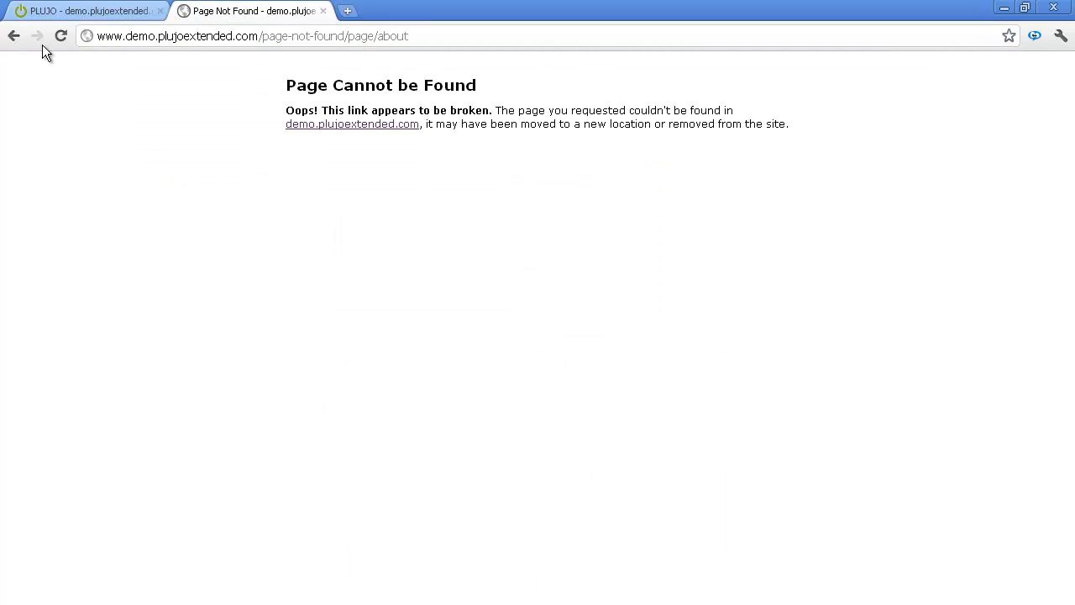
click(20, 38)
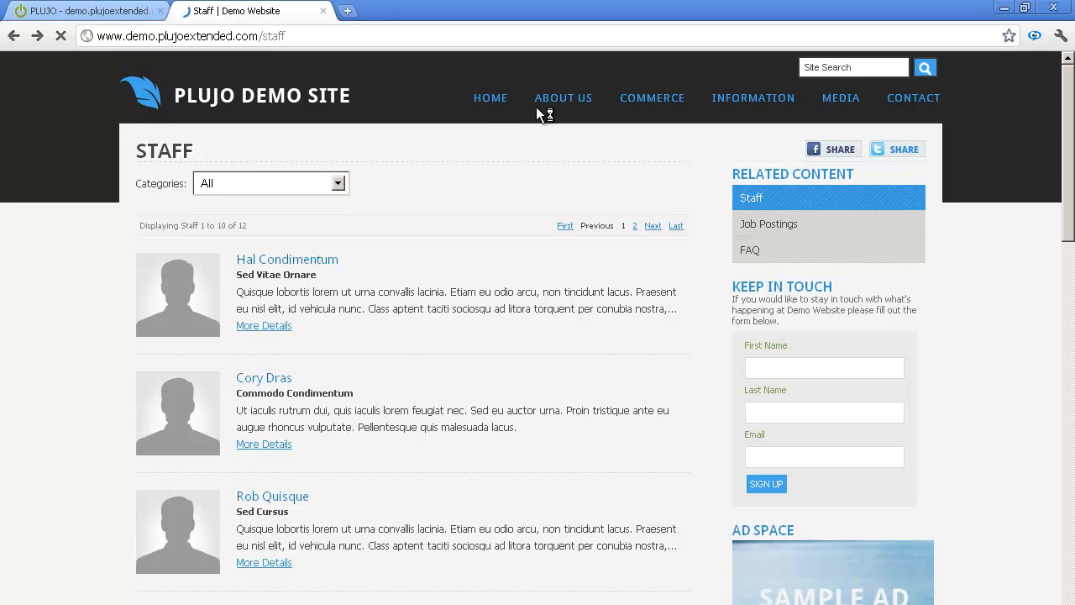
mouse_move(544, 108)
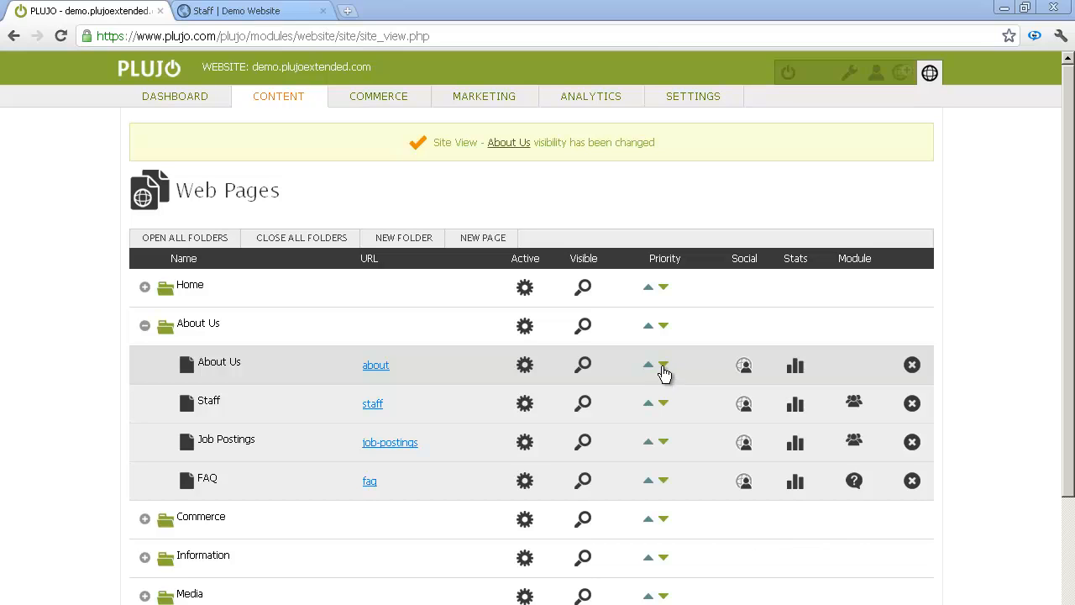
Step: Move the About Us page below Staff in the page order and back above it
click(663, 366)
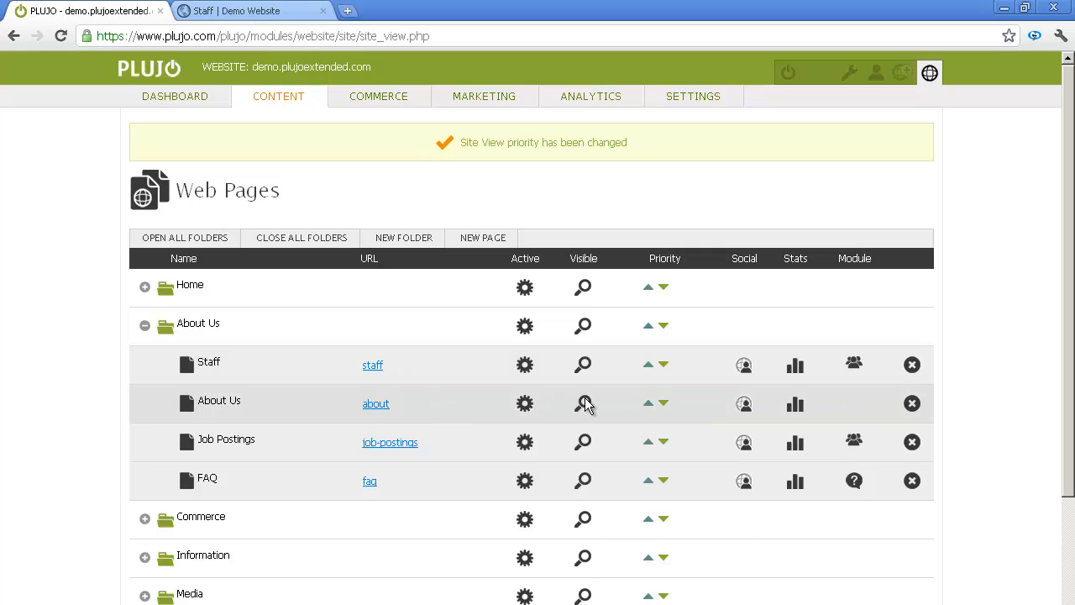
click(648, 405)
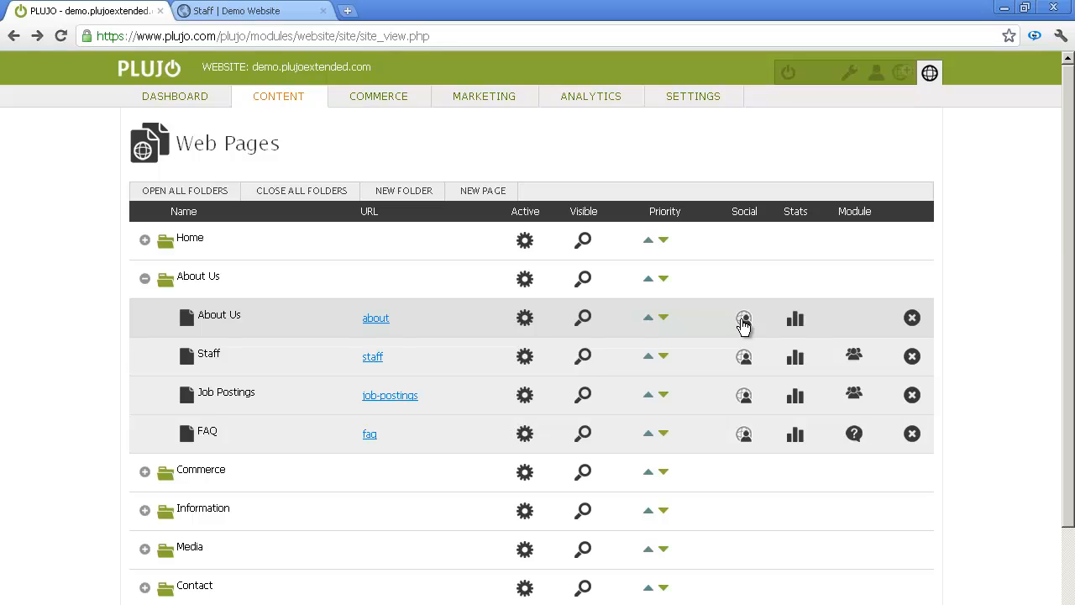
Step: View the About Us page's social media connection options and its website statistics, and return to the page list
click(743, 321)
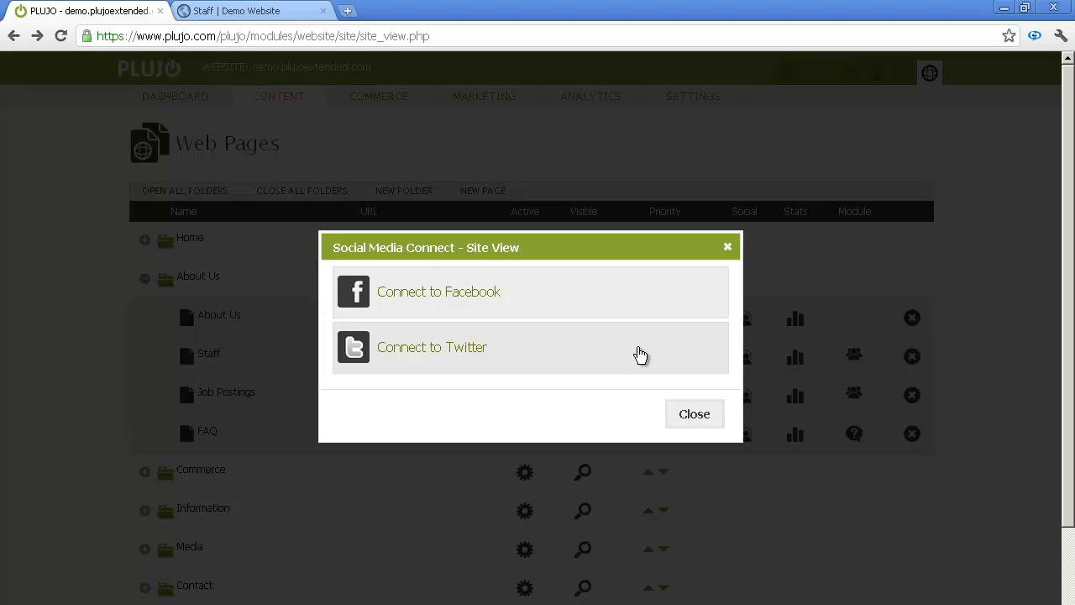
click(689, 414)
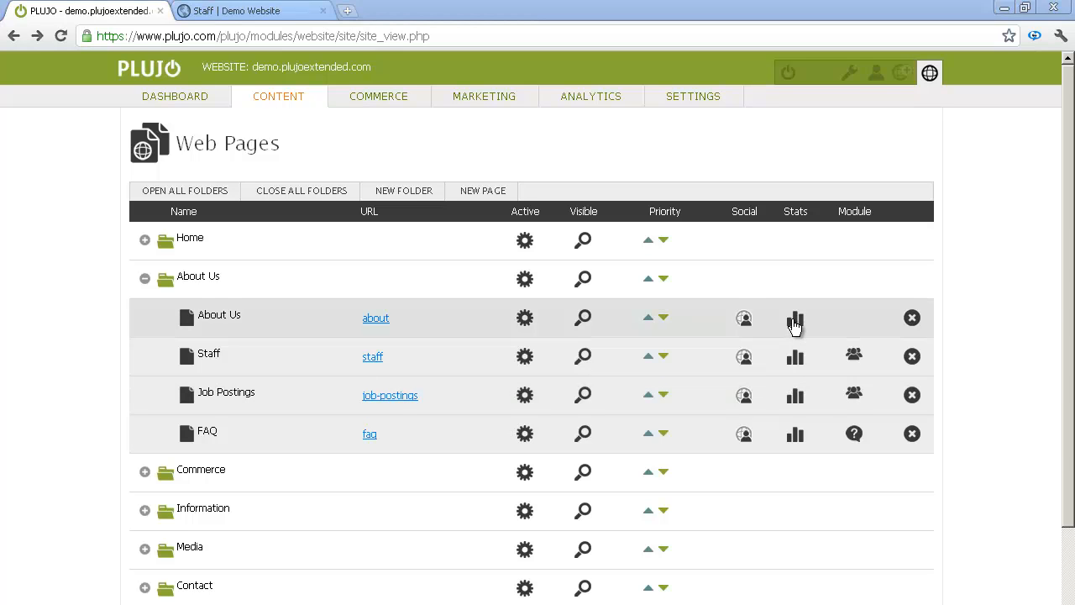
click(795, 319)
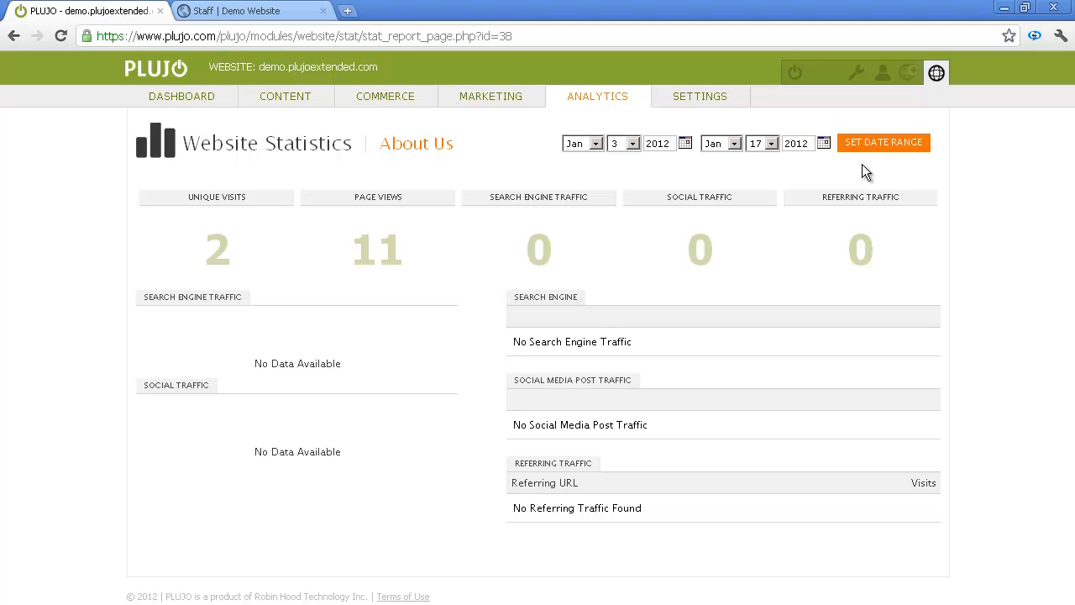
click(12, 40)
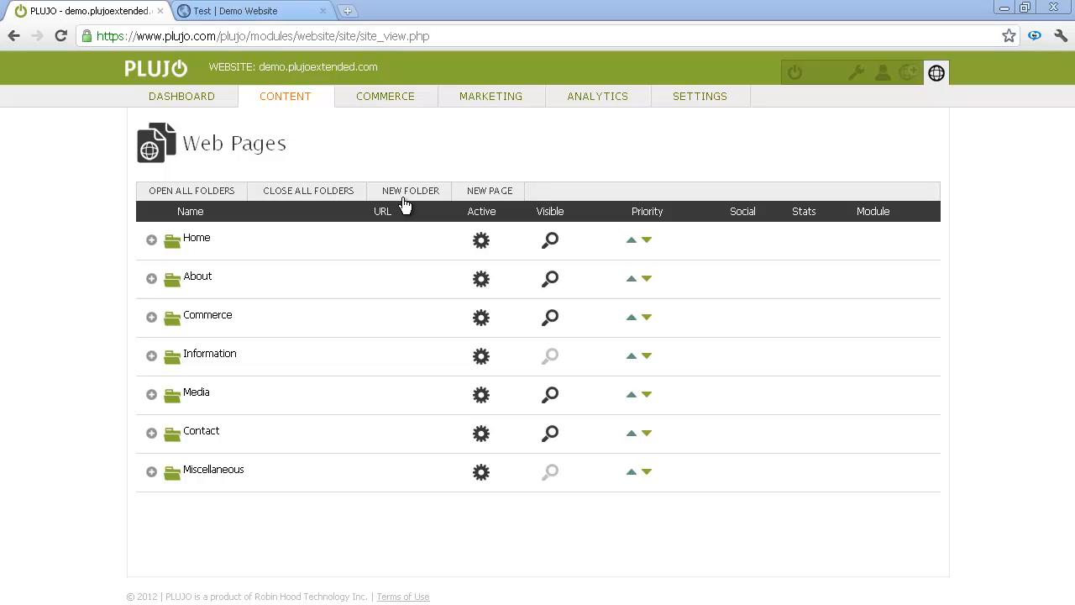
Step: Start a new web page folder named Test with No Parent Folder
click(404, 204)
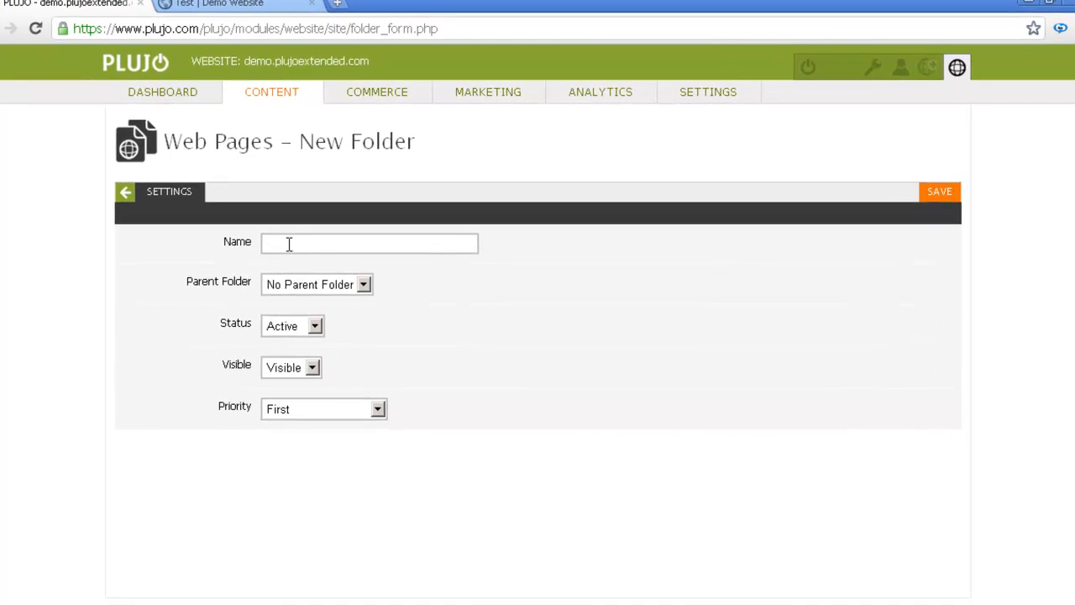
click(289, 244)
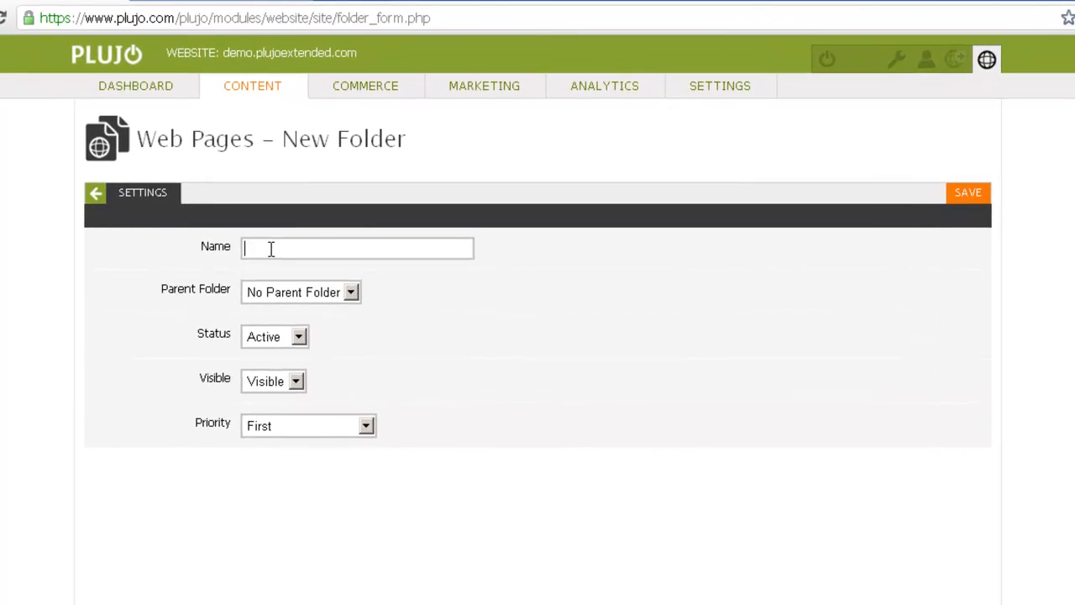
text(Test)
click(353, 294)
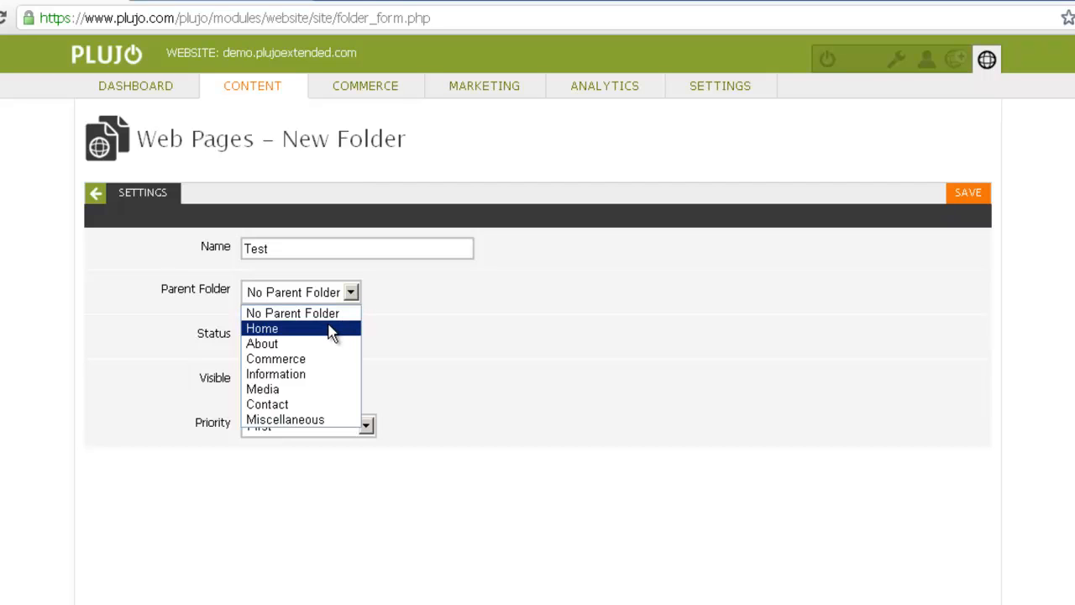
click(331, 315)
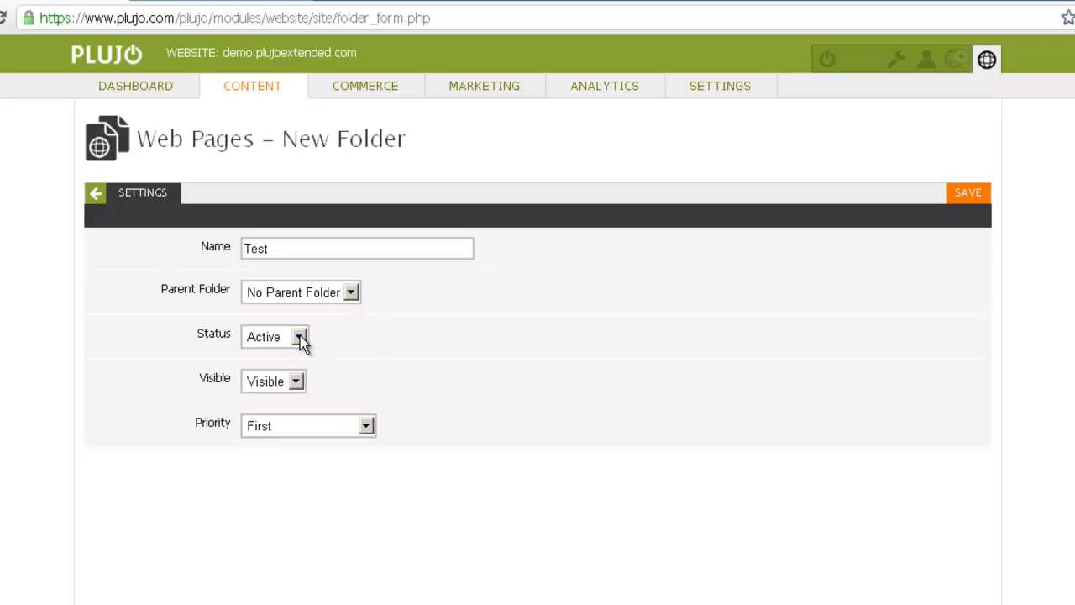
Step: Keep the Test folder Active and Visible, set its priority to After Home, and save it
click(300, 338)
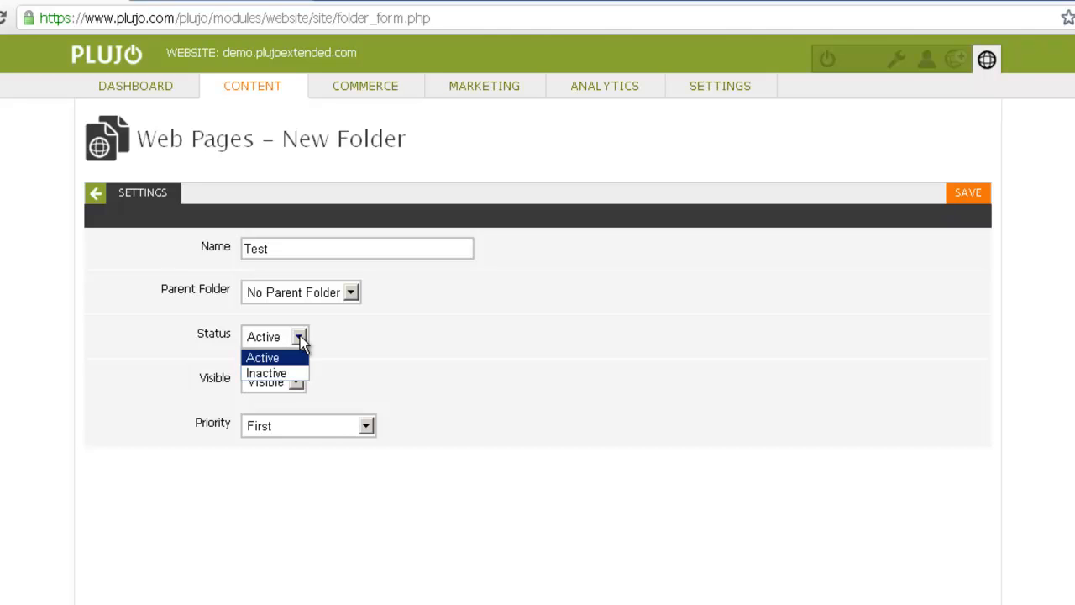
click(299, 354)
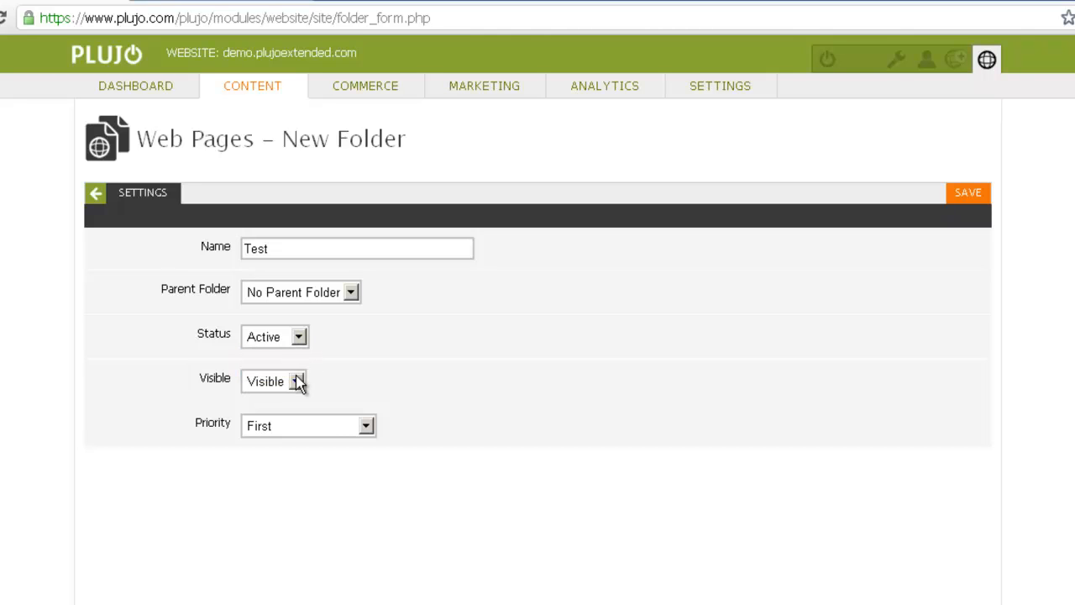
click(298, 382)
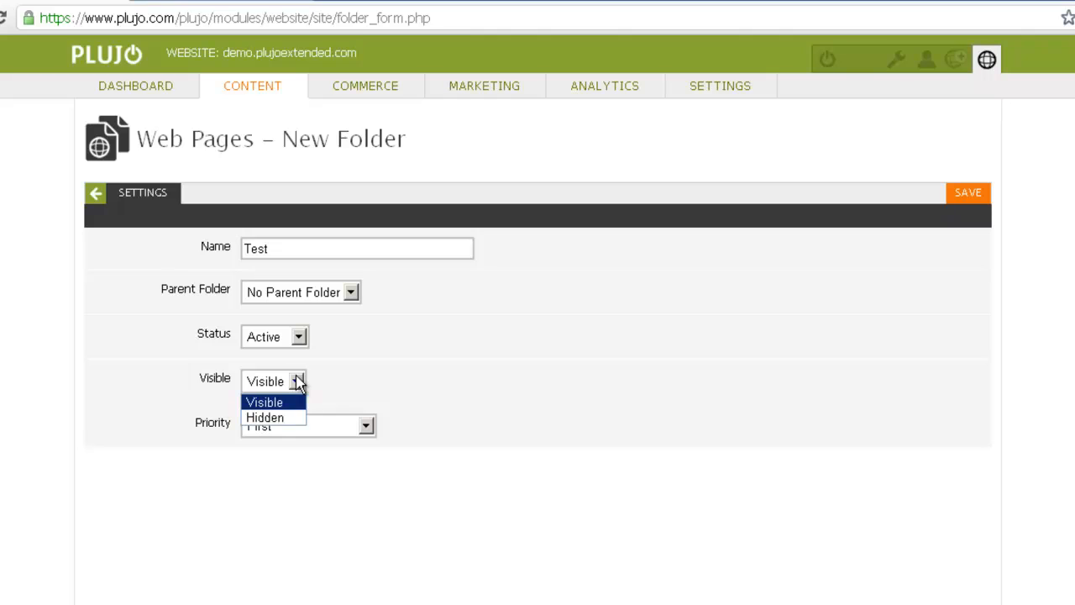
click(299, 382)
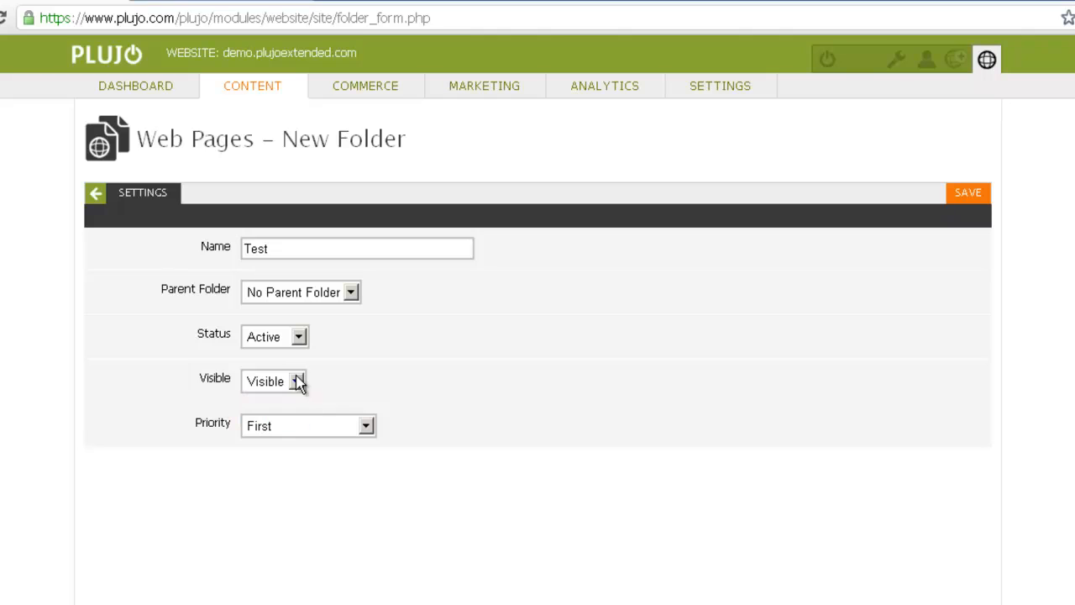
click(366, 428)
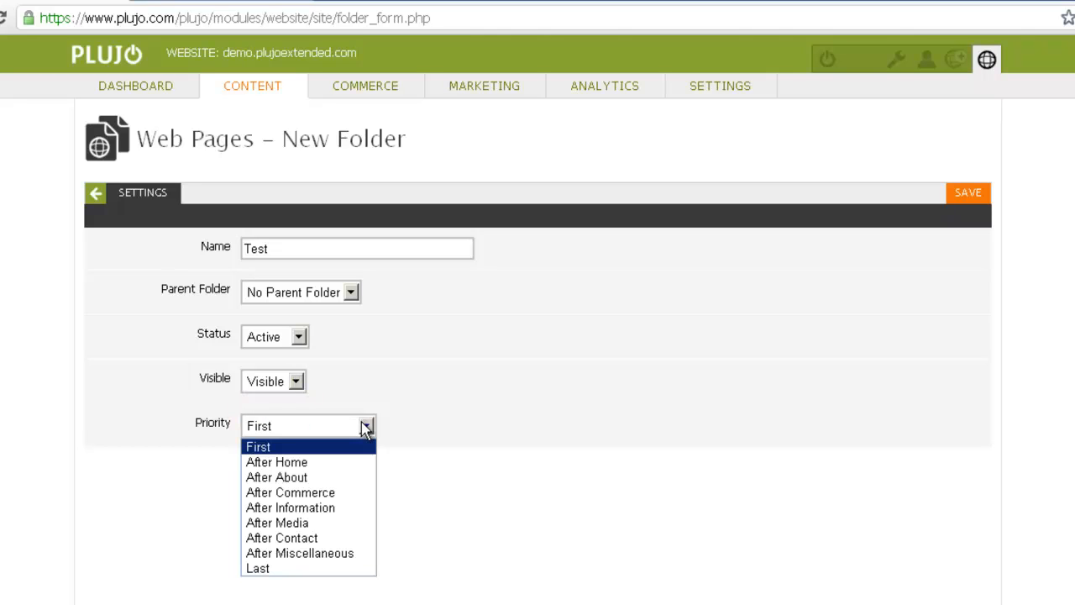
click(297, 464)
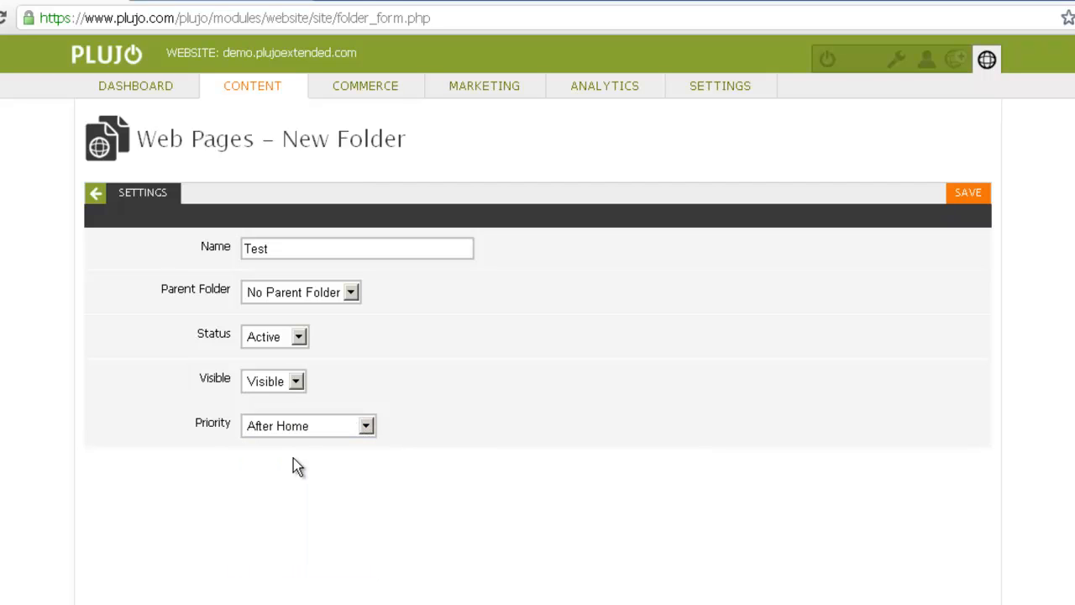
click(956, 194)
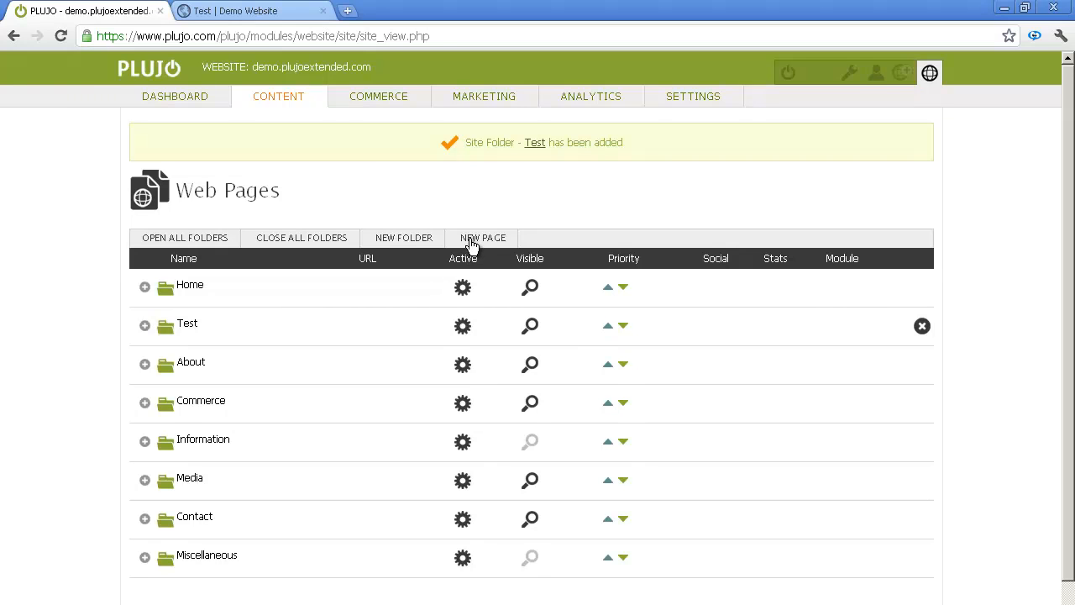
Step: Start a new web page in the Test folder, named Test with the file name test-pages
click(471, 242)
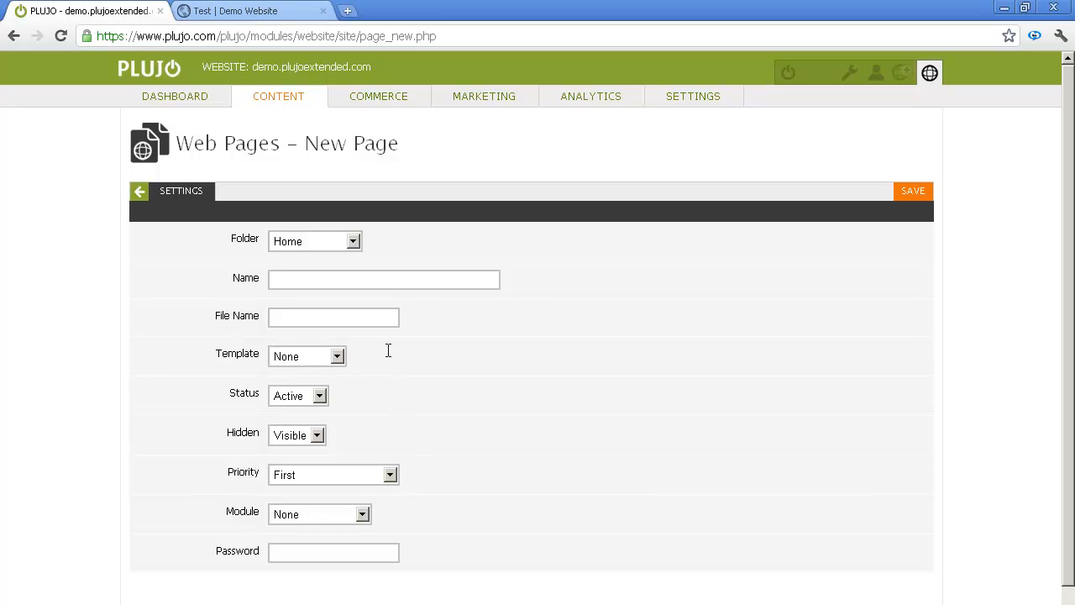
click(352, 241)
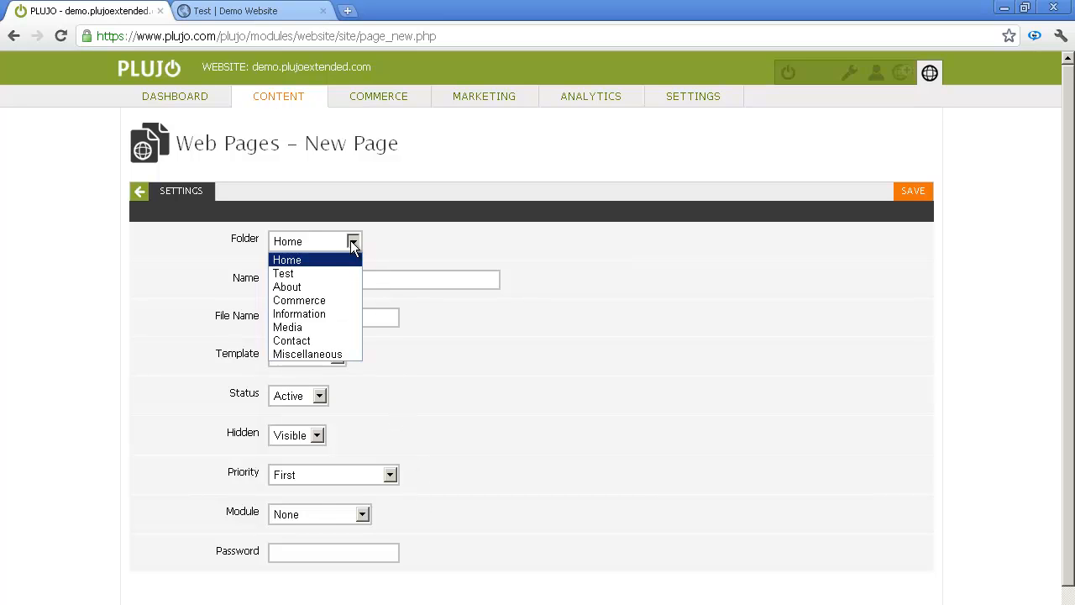
click(316, 273)
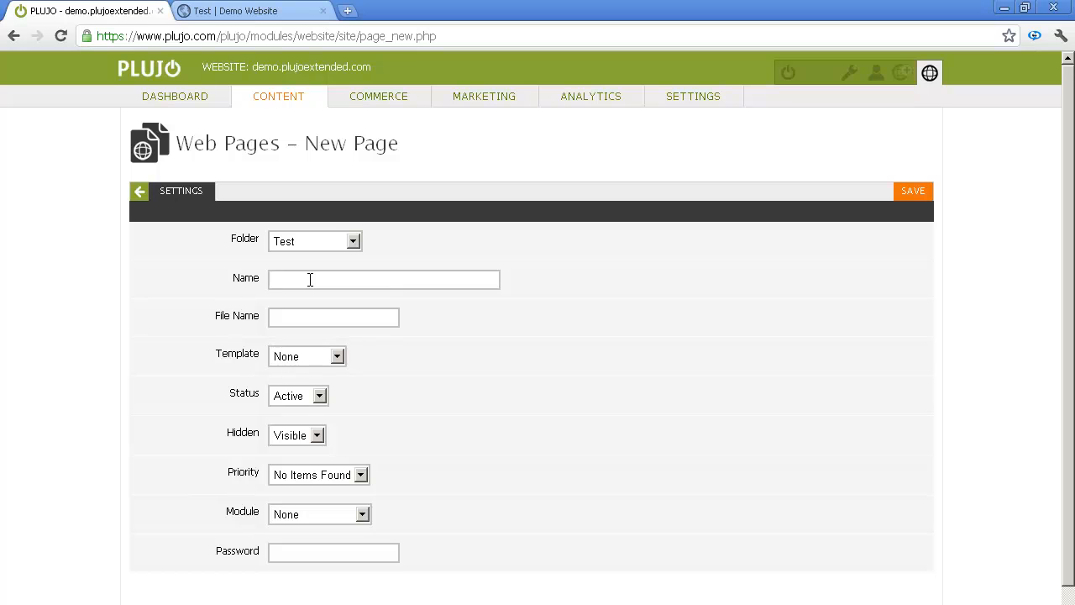
click(310, 279)
text(Test)
key(Tab)
text(test-pages)
Step: Set the new page's template to Sub Page, keep it Active and Visible with module None, and save it
click(337, 356)
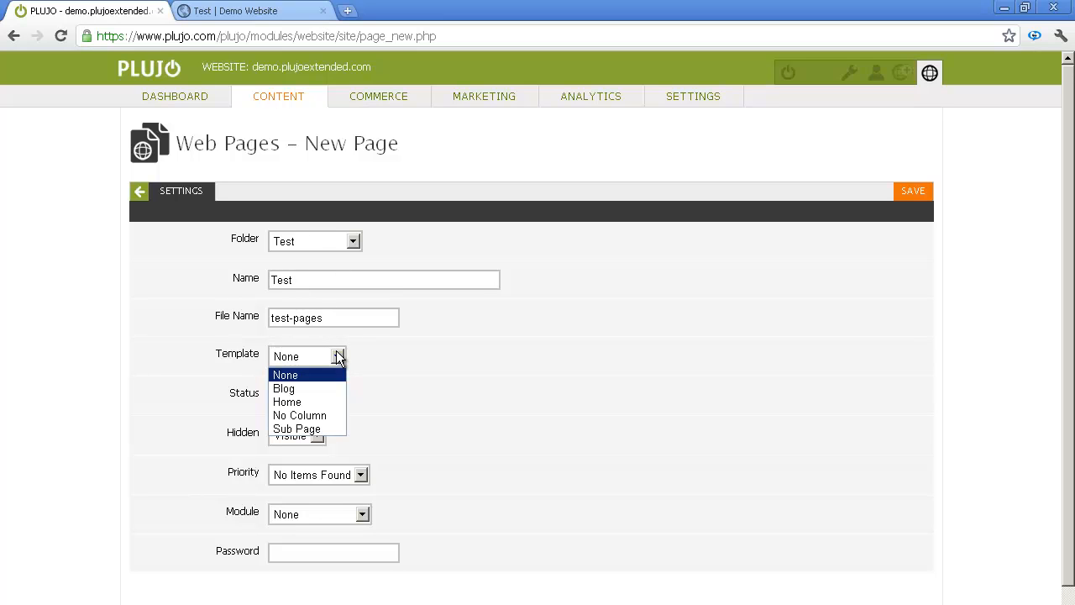
click(316, 430)
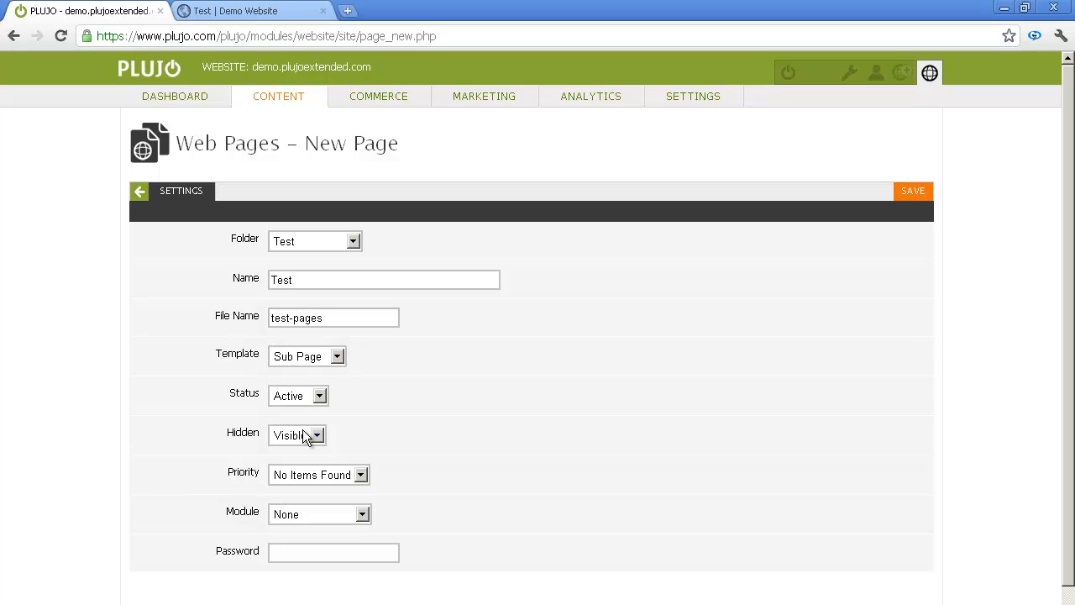
click(358, 476)
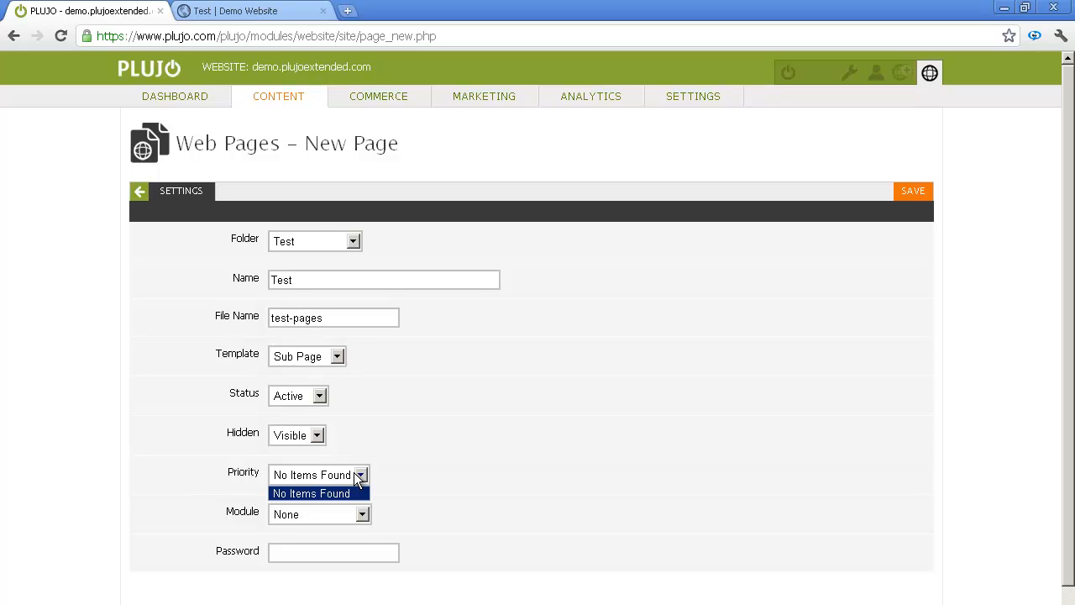
click(385, 476)
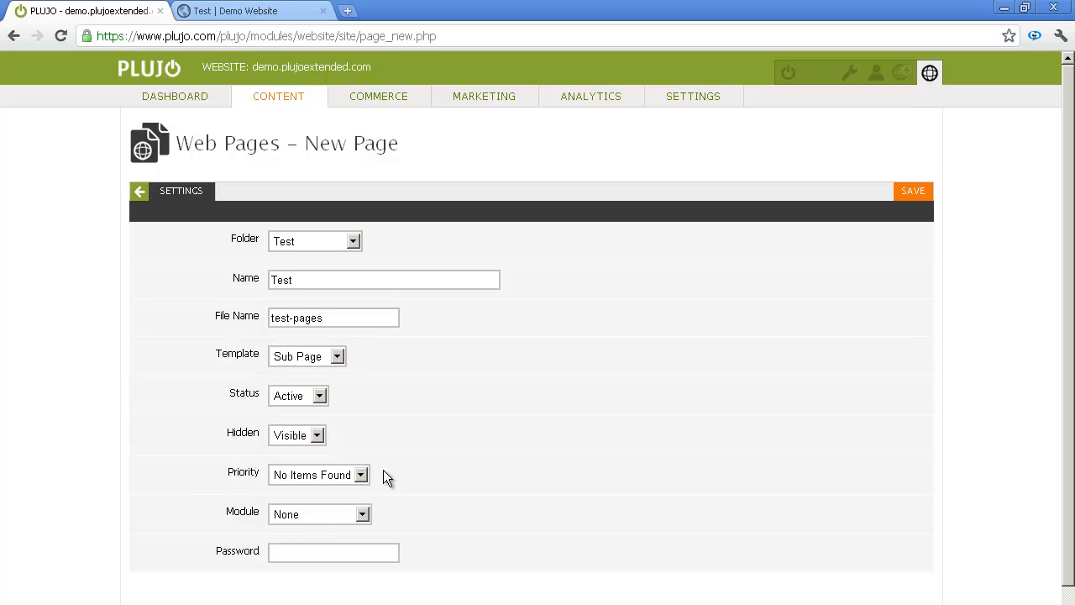
click(363, 514)
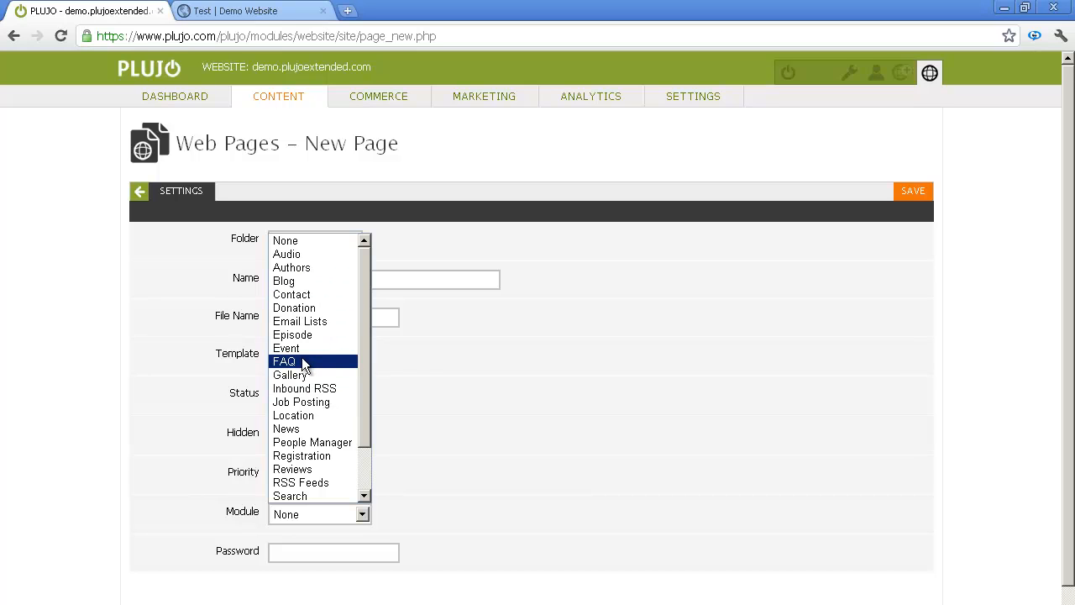
click(399, 381)
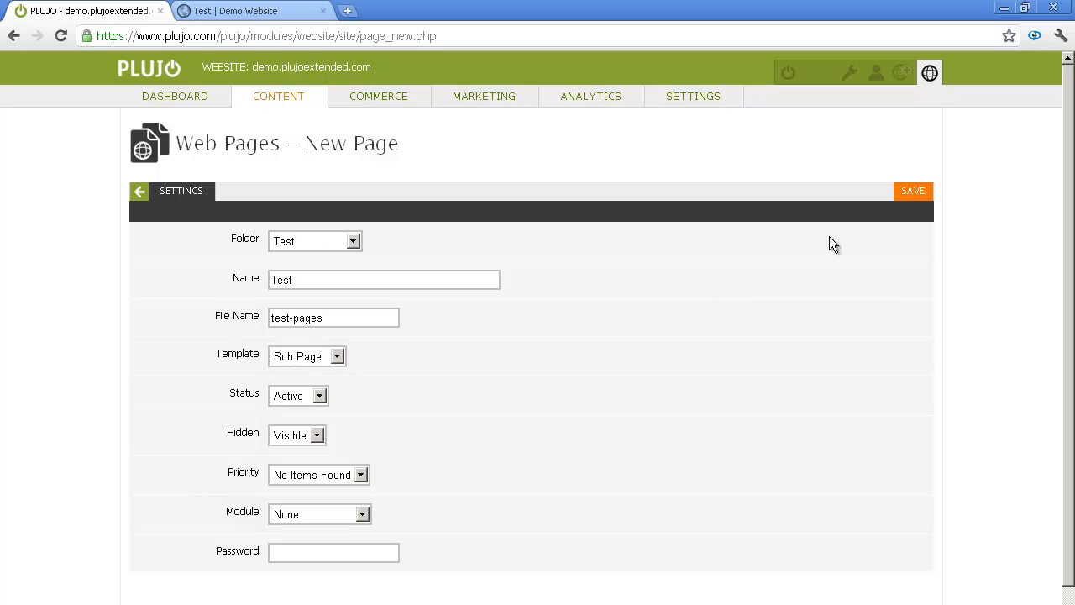
click(906, 195)
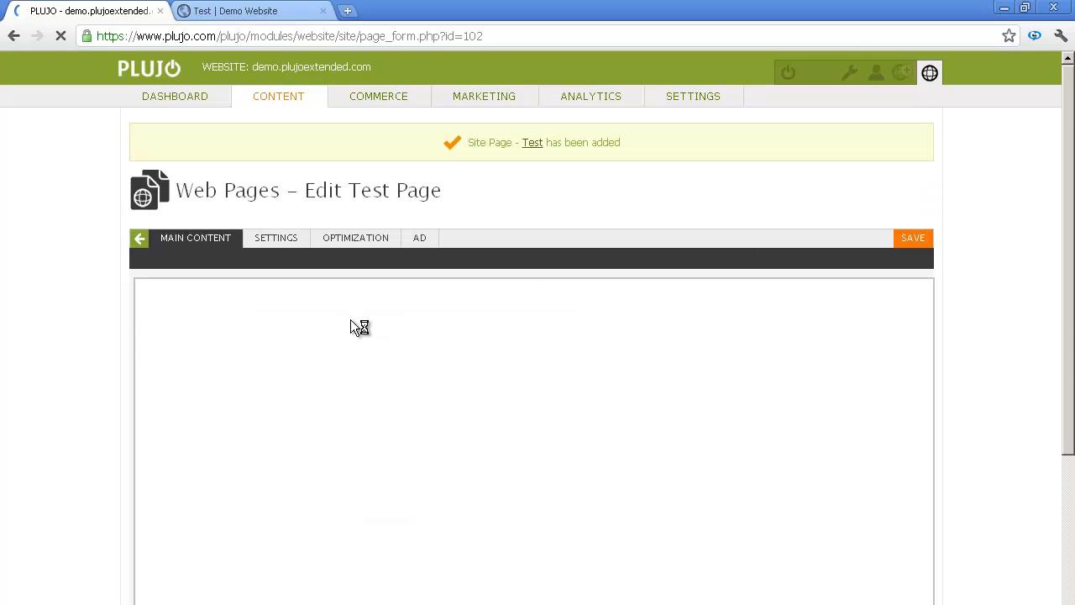
Step: Enter "test information text" as the Test page's main content and save the page
click(159, 367)
text(test information text)
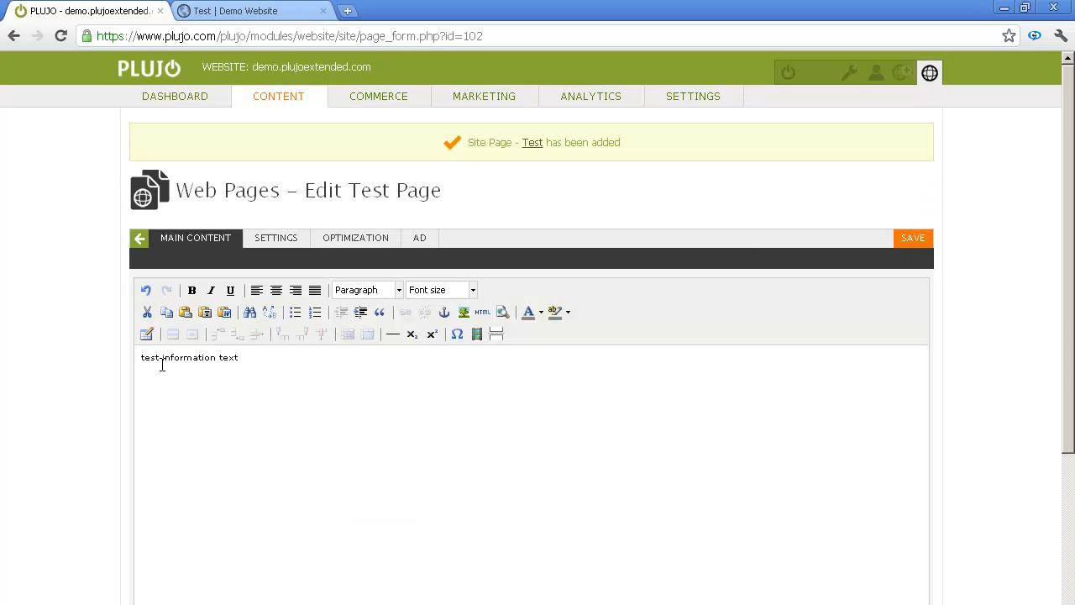
click(906, 243)
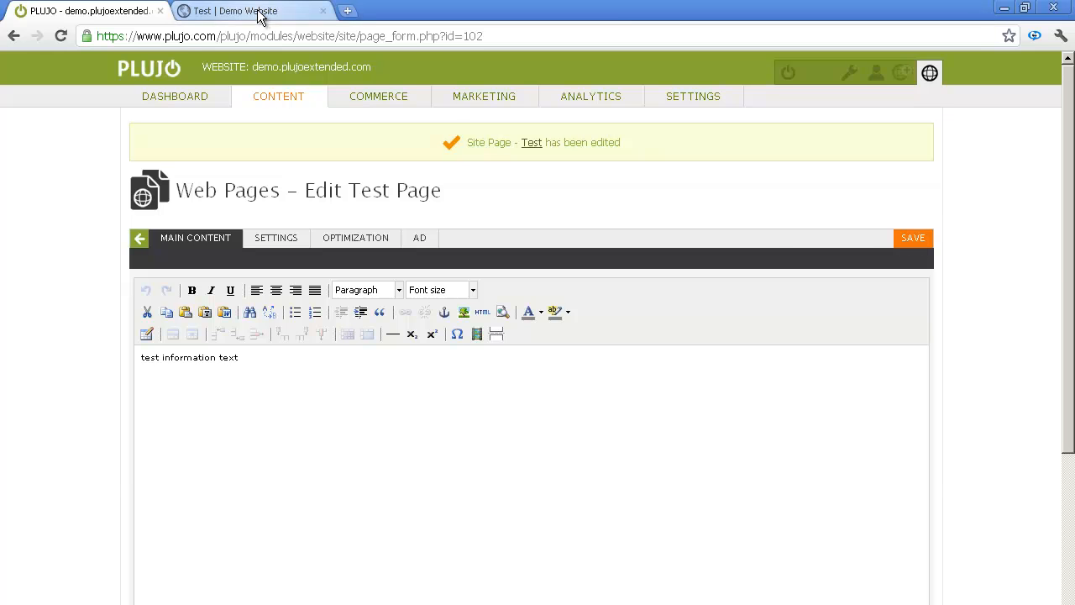
Step: Switch to the demo website and view the Test page from its navigation
click(201, 21)
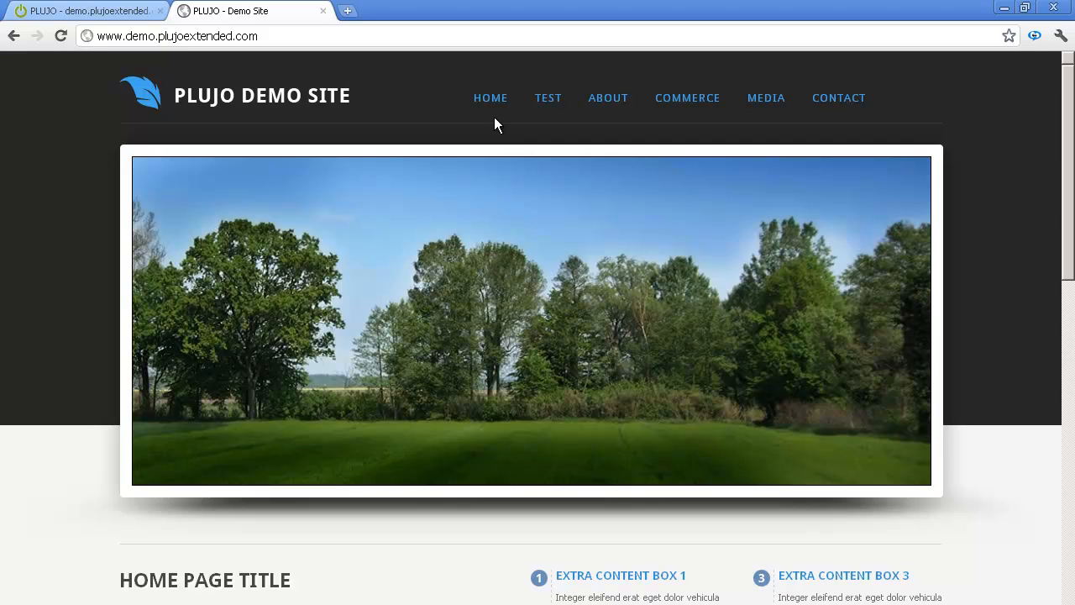
click(545, 99)
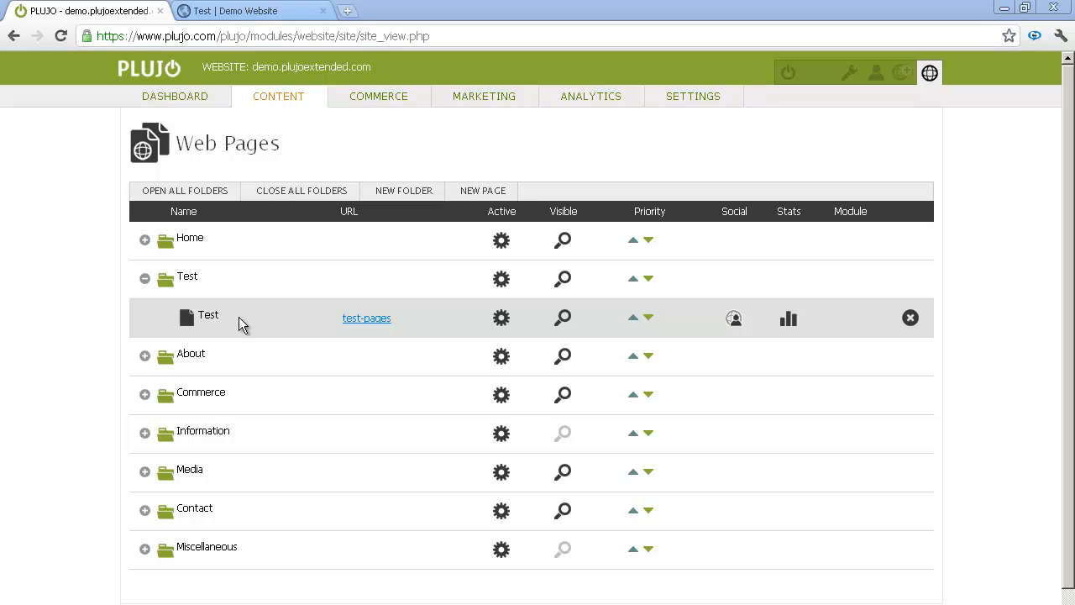
Step: Open the Test page from the page list for editing, select its content text, and review all the page settings through Redirect
click(185, 324)
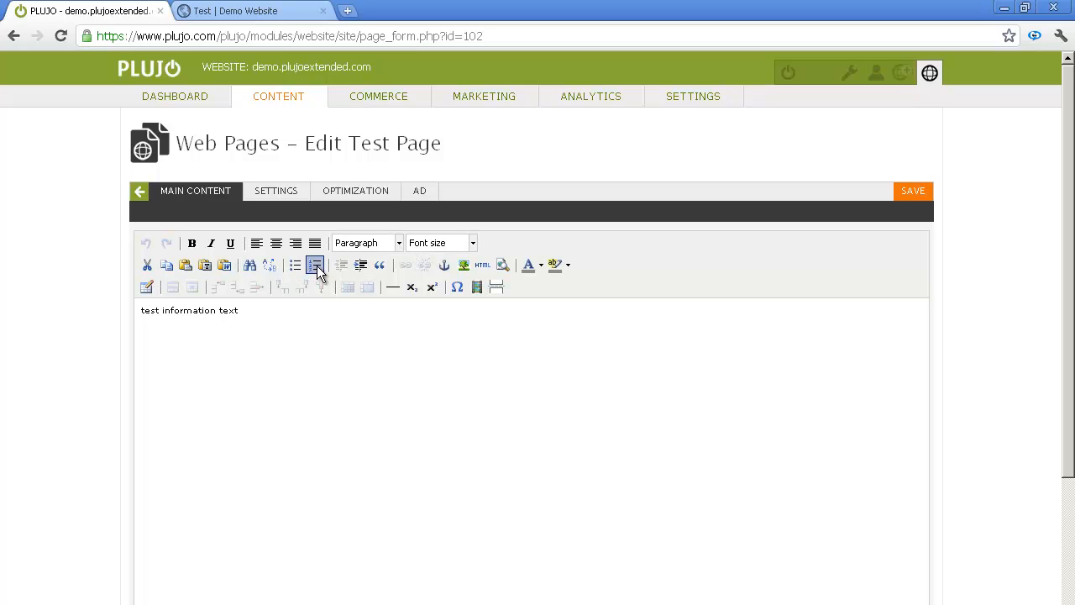
drag(237, 311, 159, 314)
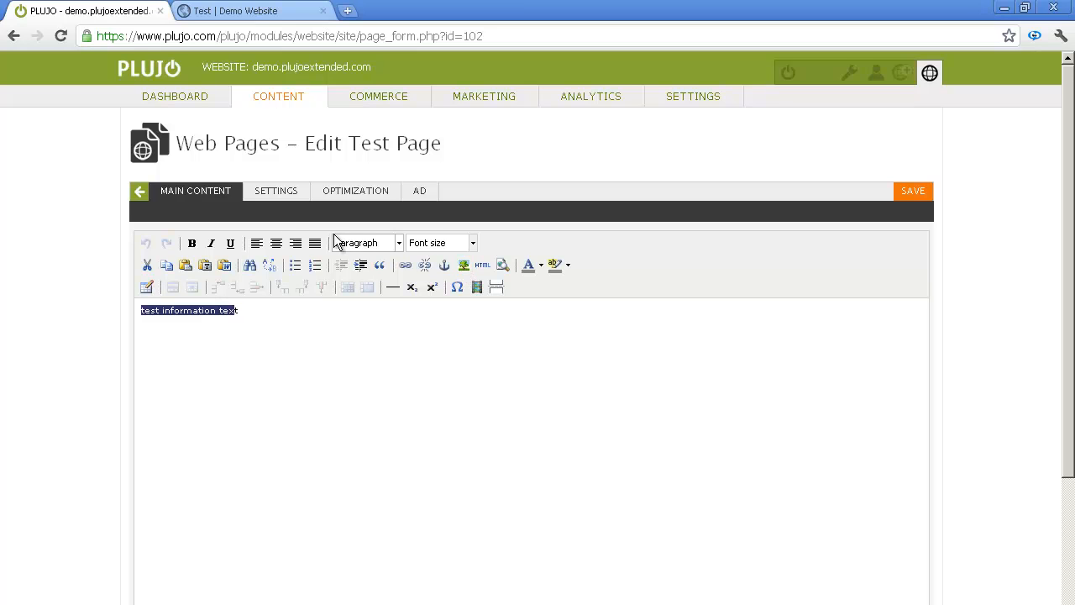
click(265, 200)
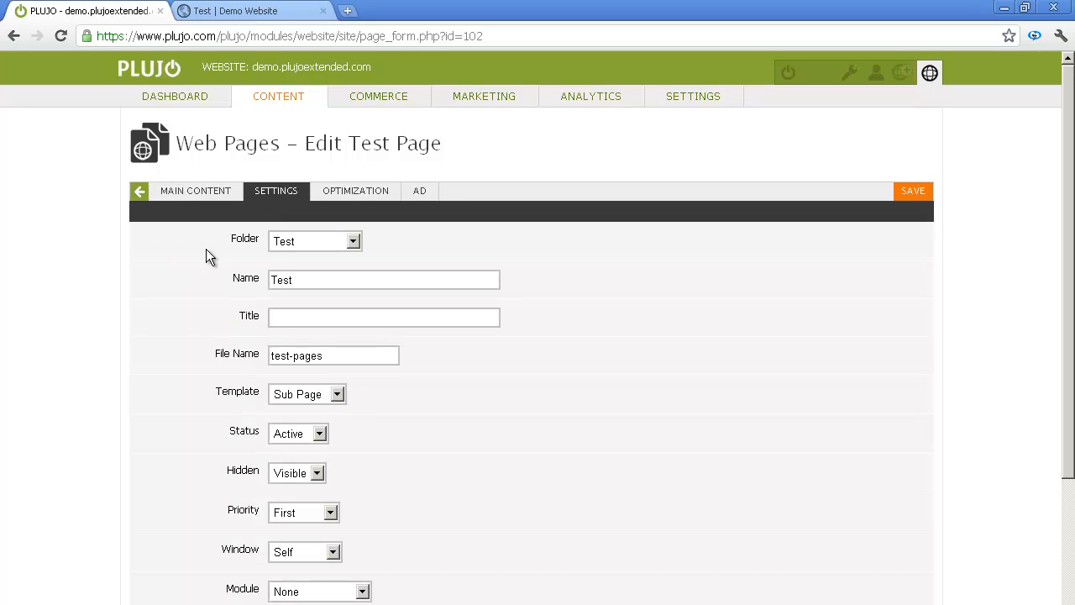
scroll(208, 257, down, 2)
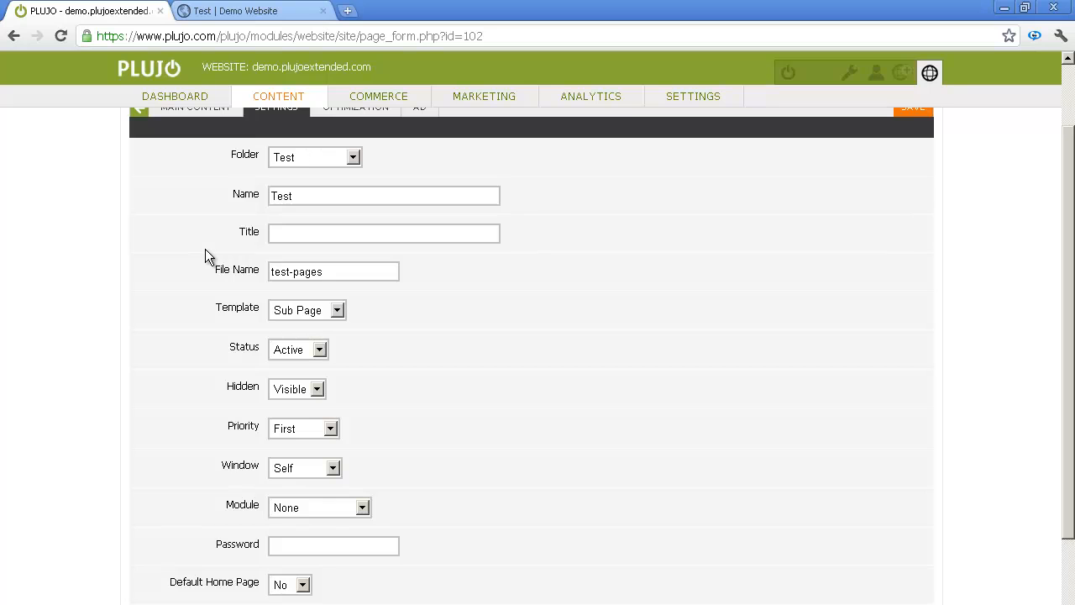
scroll(203, 255, up, 2)
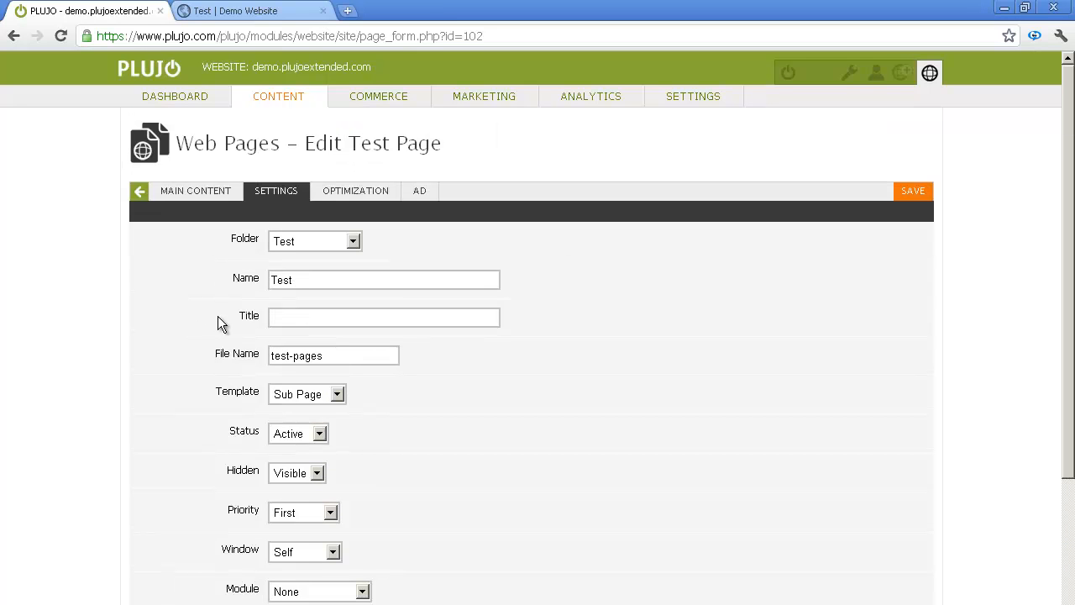
scroll(218, 324, down, 2)
scroll(220, 323, down, 2)
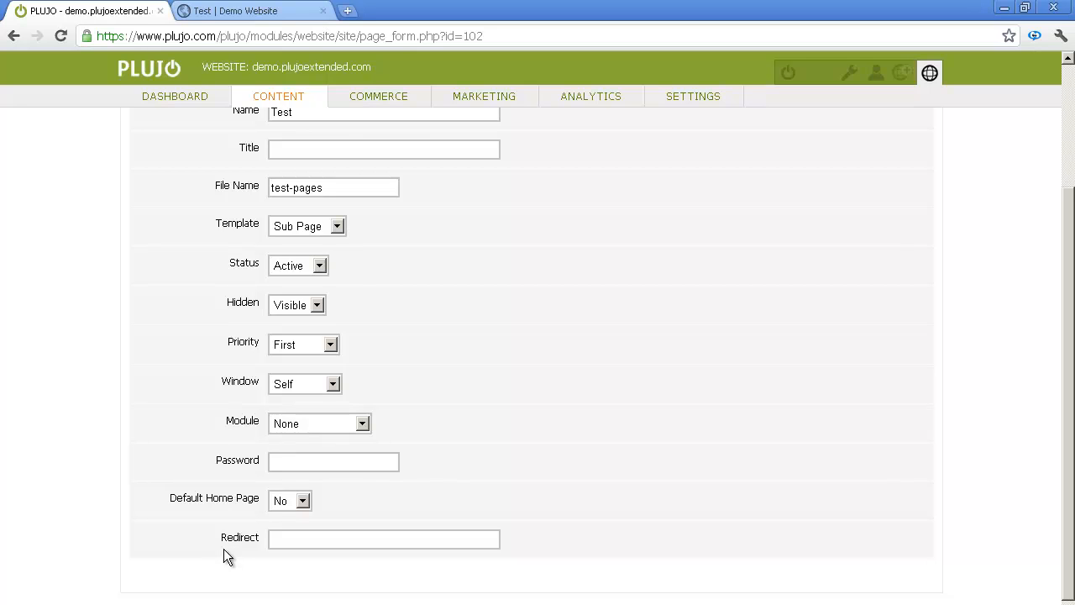
scroll(221, 546, up, 4)
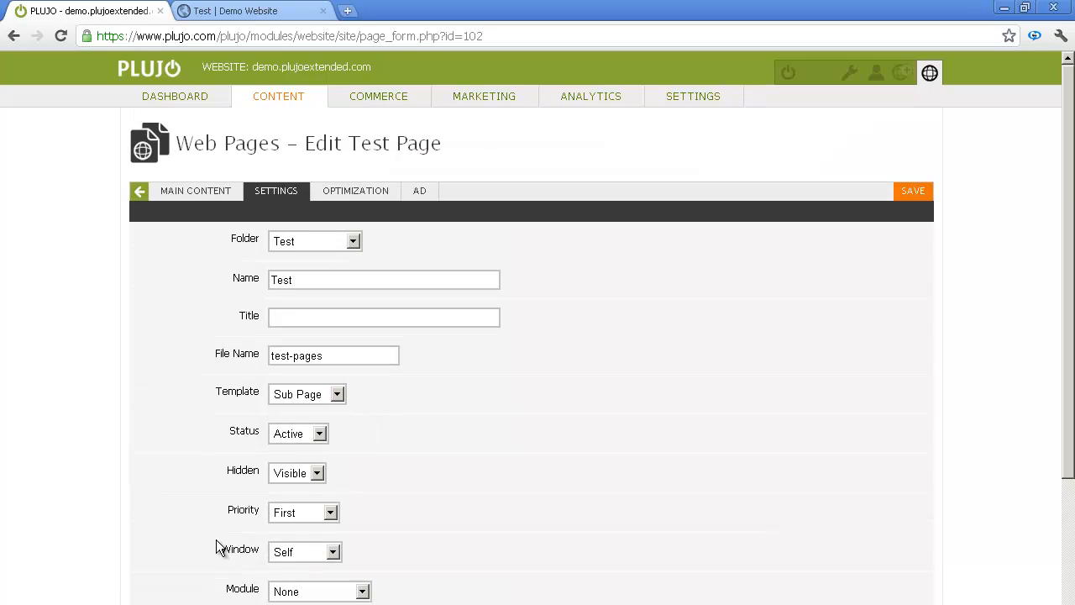
Step: Review the Test page's search engine and social media optimization fields, and return to the page list
click(328, 199)
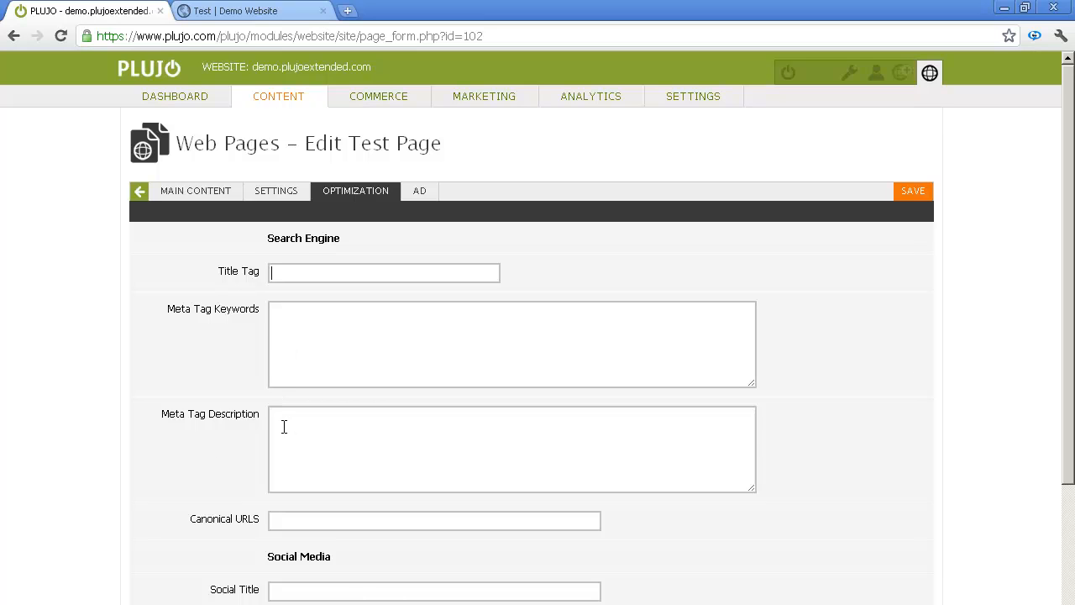
scroll(284, 427, down, 2)
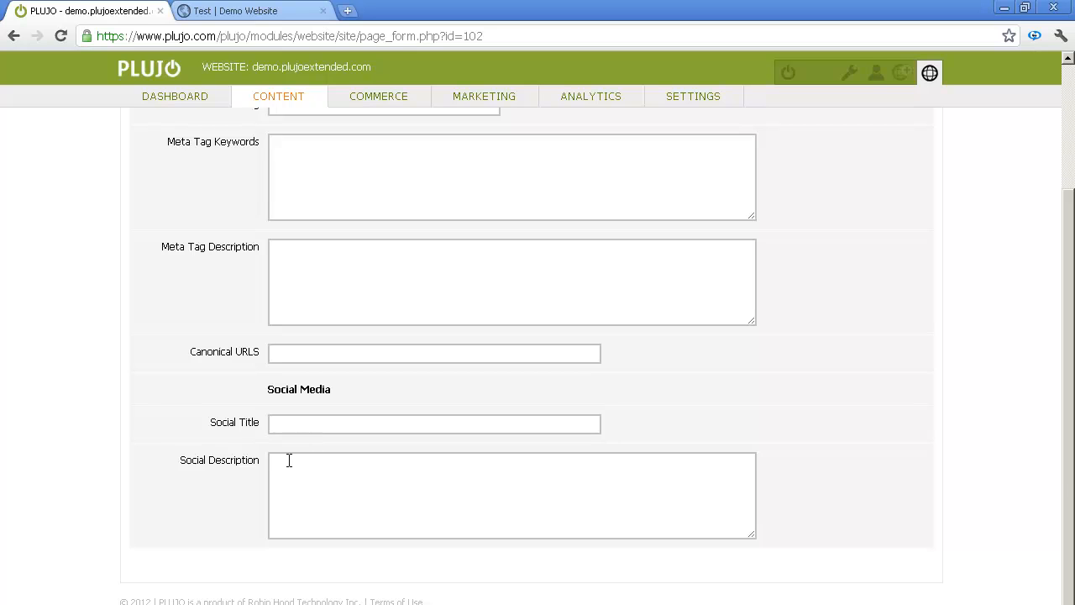
scroll(289, 460, up, 2)
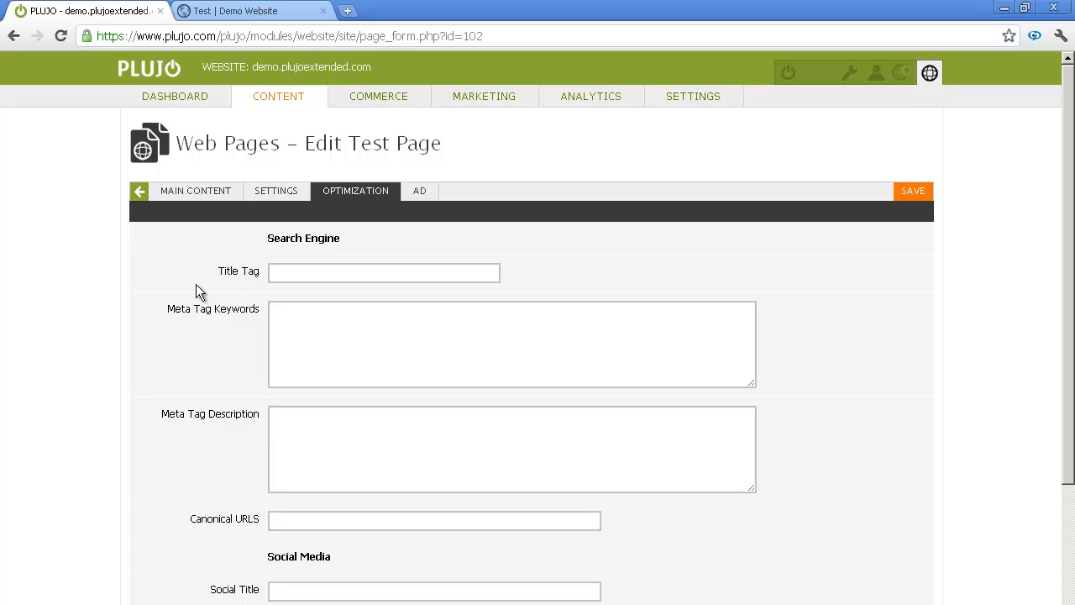
click(141, 193)
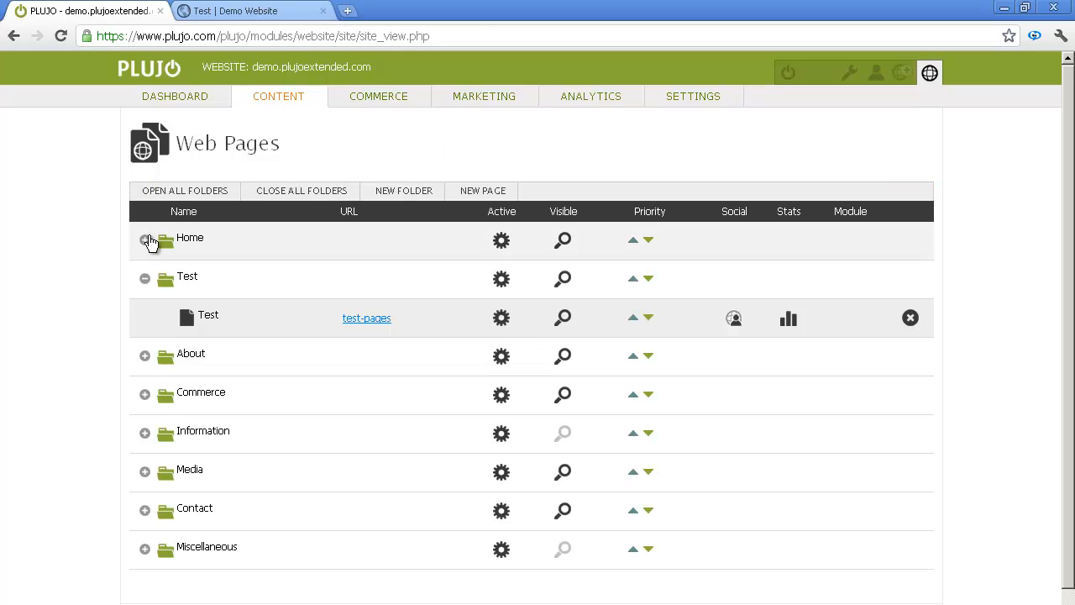
Step: Open the Test folder for editing
click(167, 284)
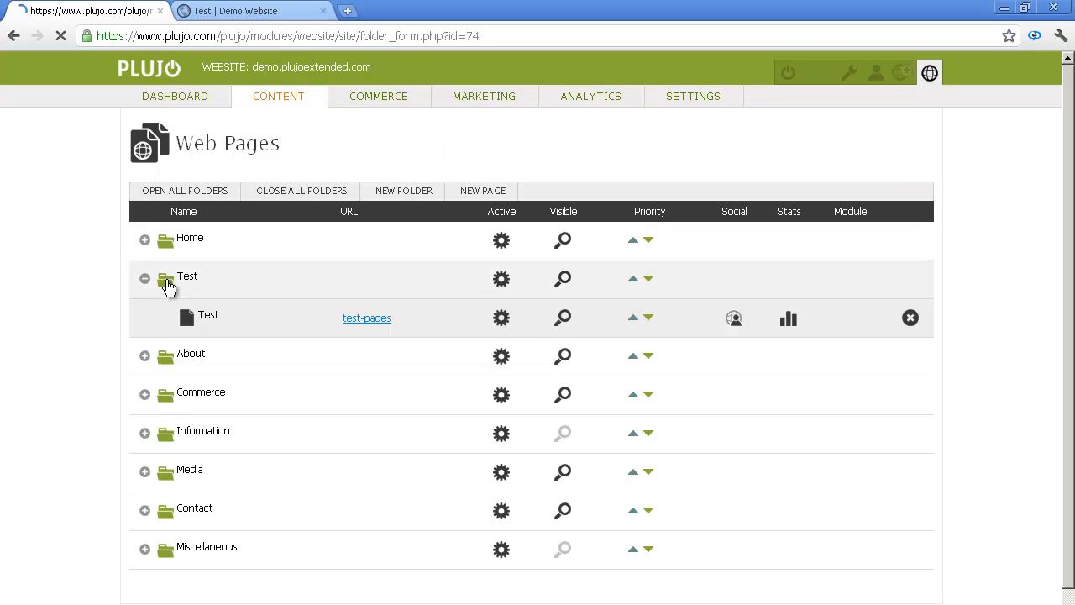